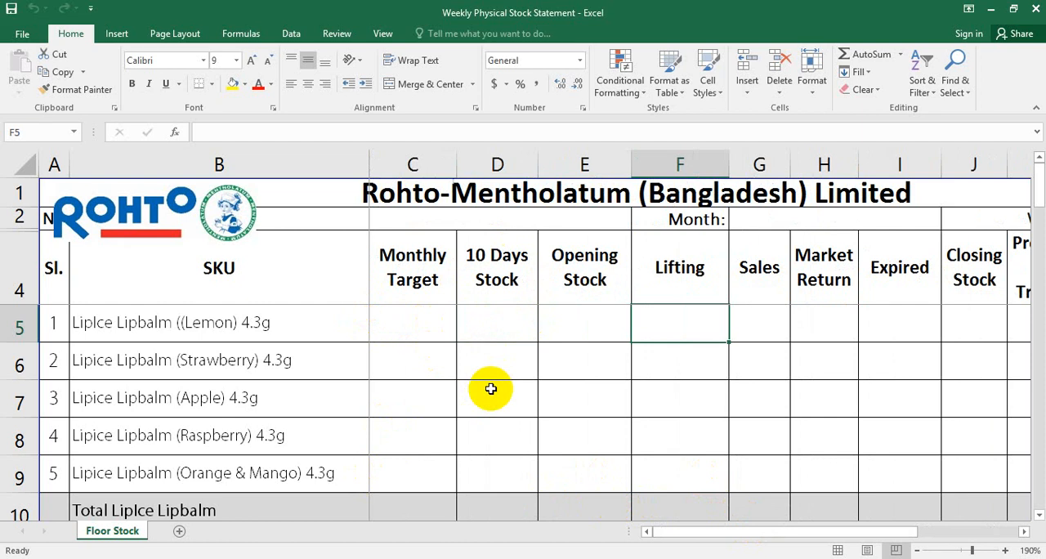
# Enter monthly targets of 10, 23 and 33 for the Lemon, Strawberry and Apple lipbalms in C5:C7
pyautogui.click(429, 326)
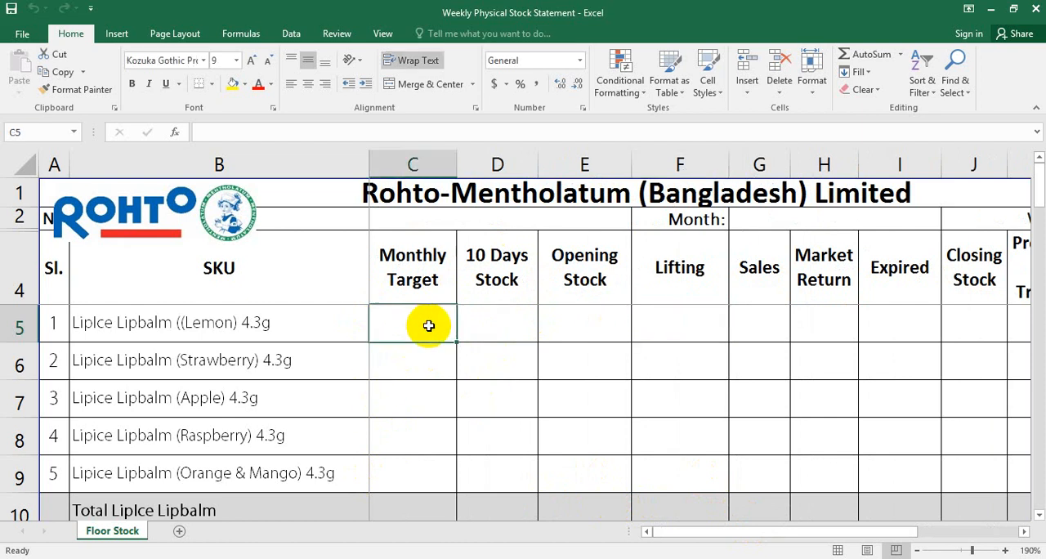
pyautogui.write('10')
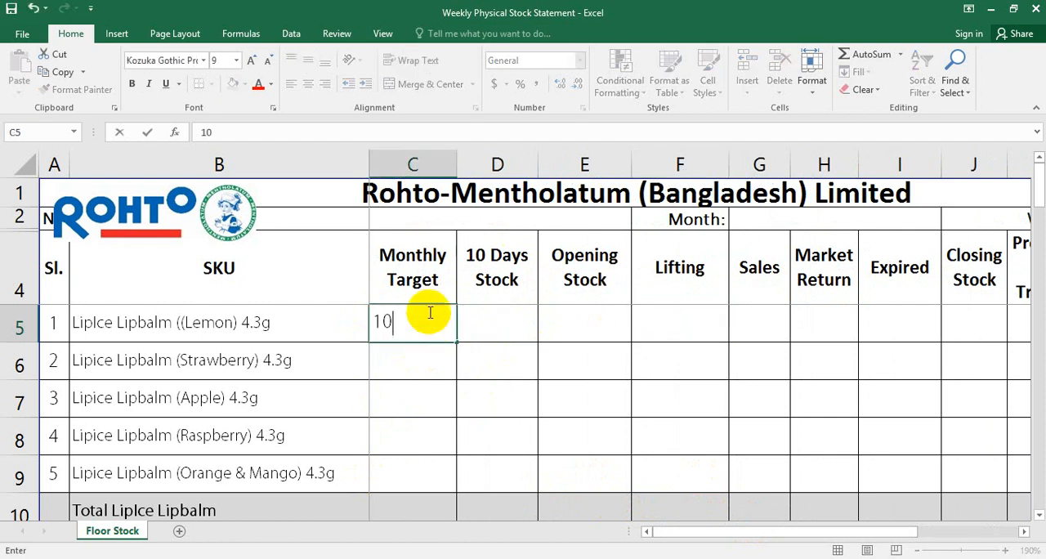
pyautogui.click(412, 355)
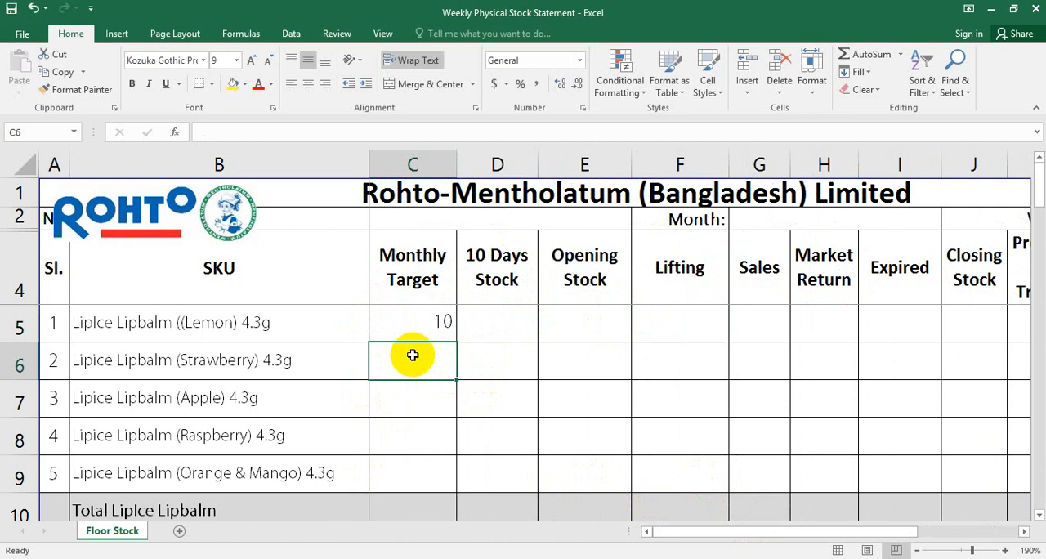
pyautogui.write('23')
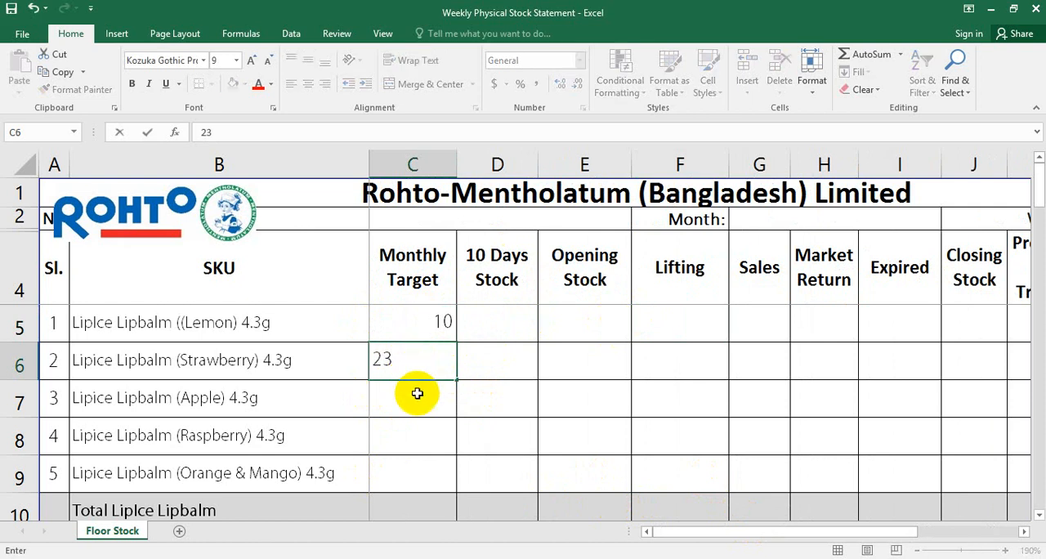
pyautogui.click(417, 392)
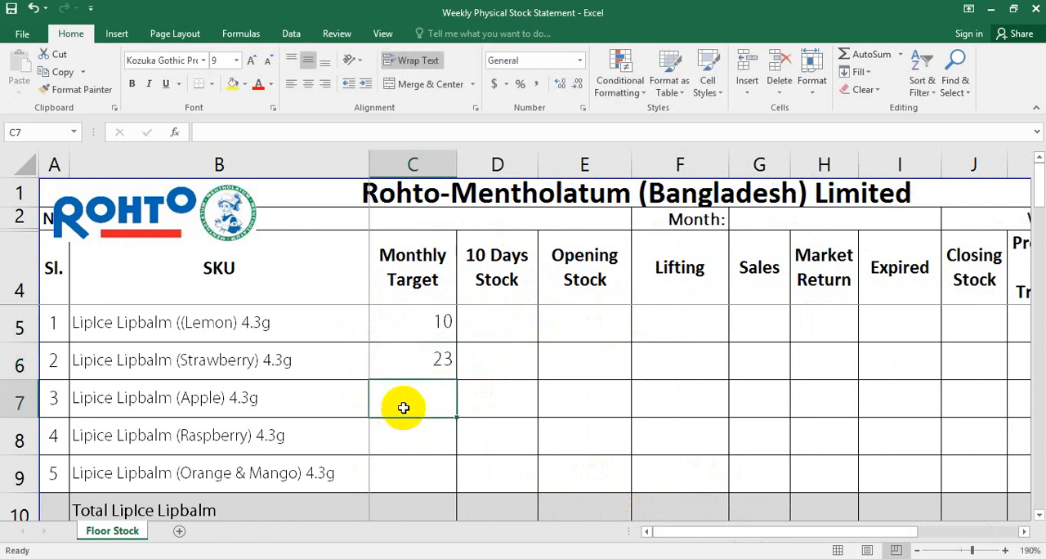
pyautogui.write('33')
pyautogui.scroll(-2, 406, 397)
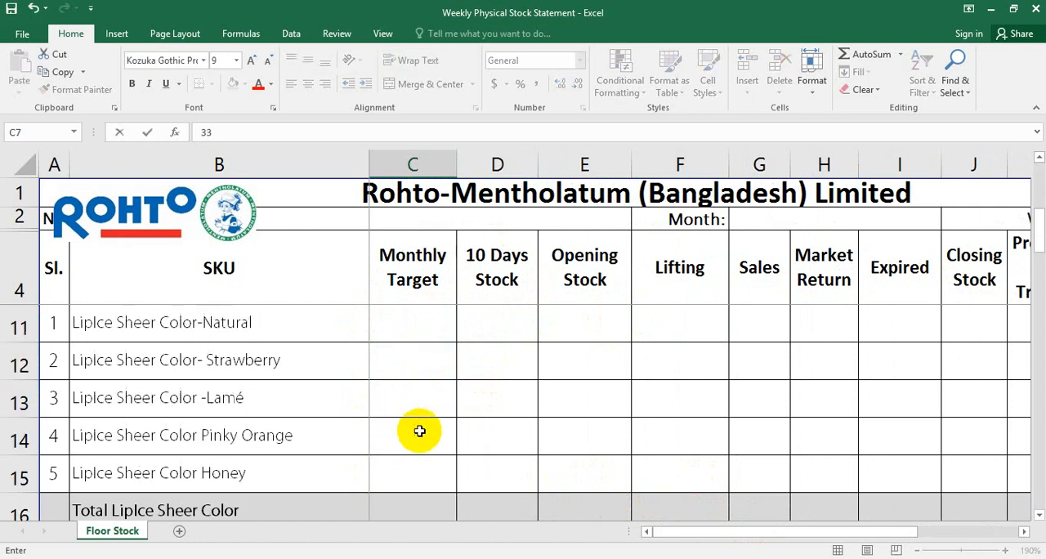
pyautogui.scroll(2, 419, 430)
# Enter a monthly target of 2 for both the Raspberry and the Orange & Mango lipbalms
pyautogui.click(419, 434)
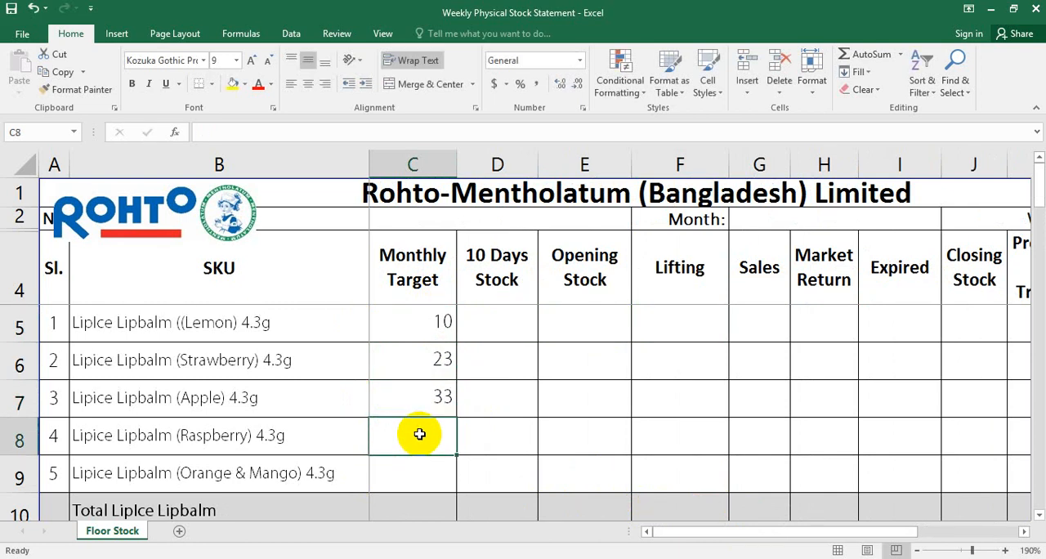
pyautogui.write('2')
pyautogui.click(421, 471)
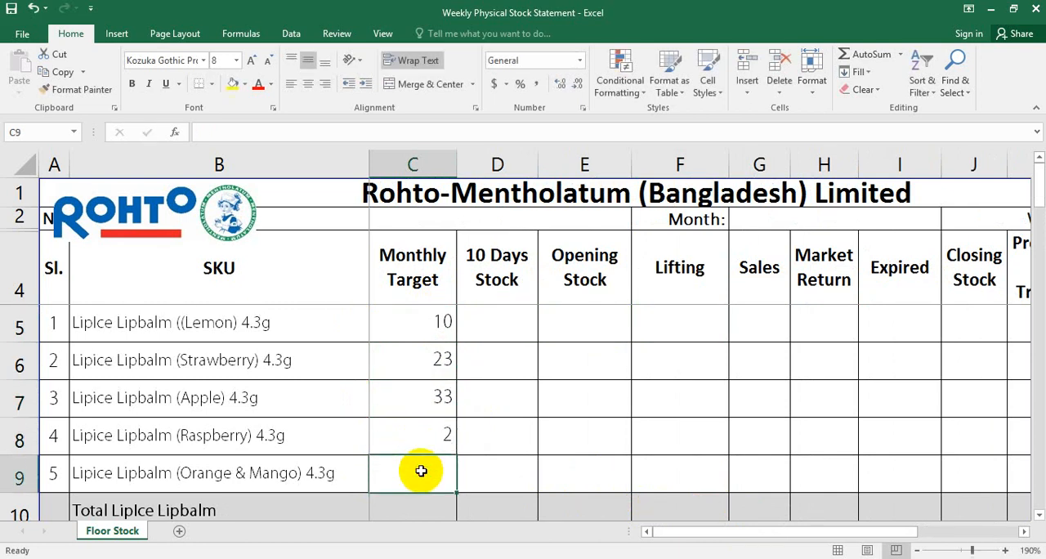
pyautogui.write('2')
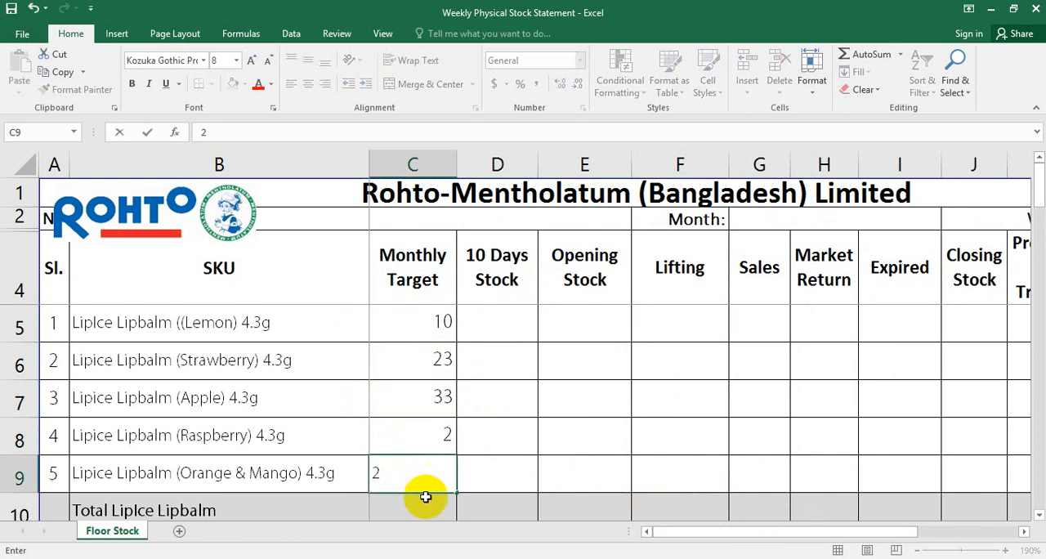
pyautogui.click(426, 508)
# Change the monthly targets of the Raspberry and Orange & Mango lipbalms to 12 each
pyautogui.doubleClick(441, 436)
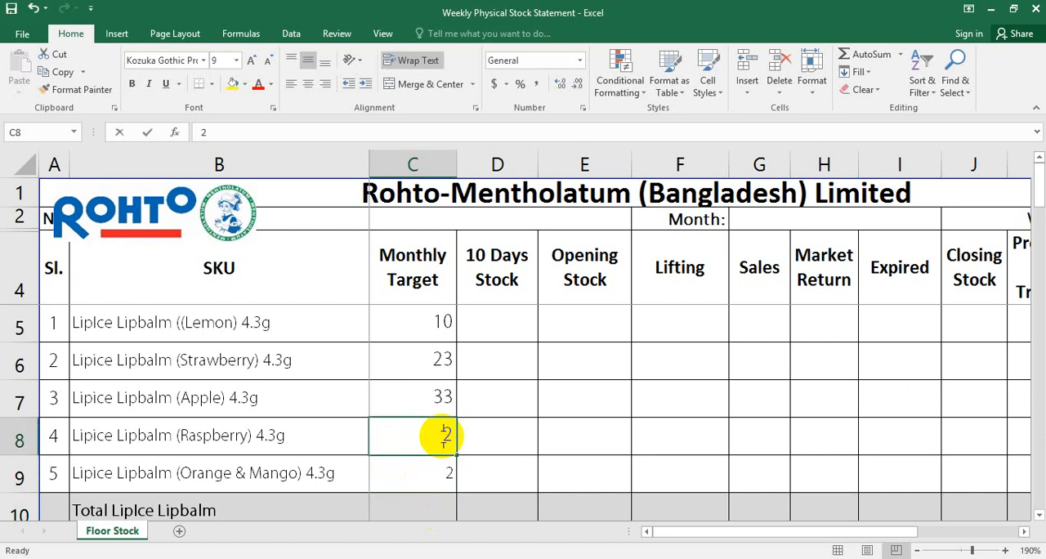
pyautogui.write('1')
pyautogui.doubleClick(431, 471)
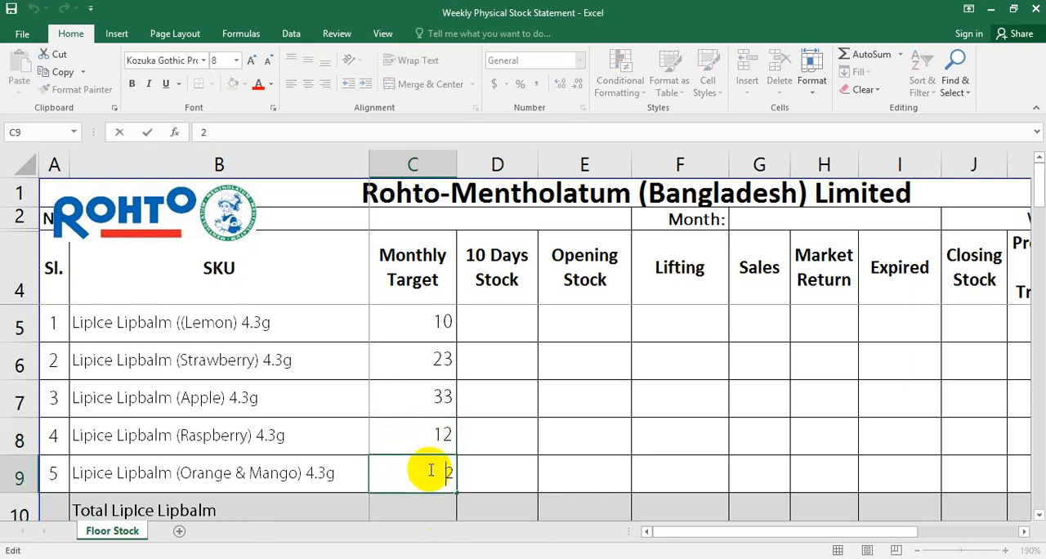
pyautogui.write('1')
pyautogui.press('Tab')
# Enter the addition formula =C6+C7+C8+C9 in the Monthly Target cell of the Total LipIce Lipbalm row (C10)
pyautogui.click(408, 496)
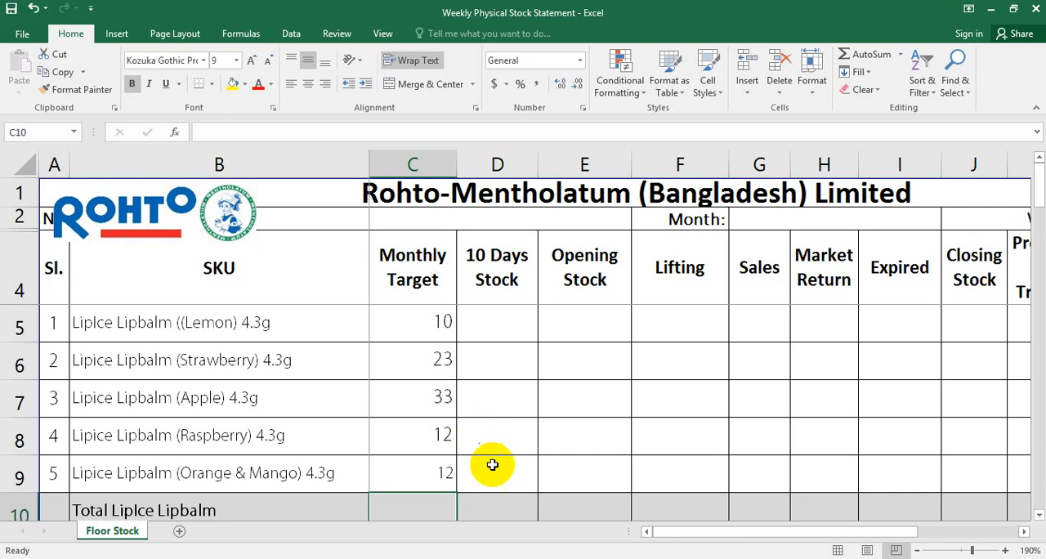
pyautogui.doubleClick(428, 496)
pyautogui.doubleClick(428, 478)
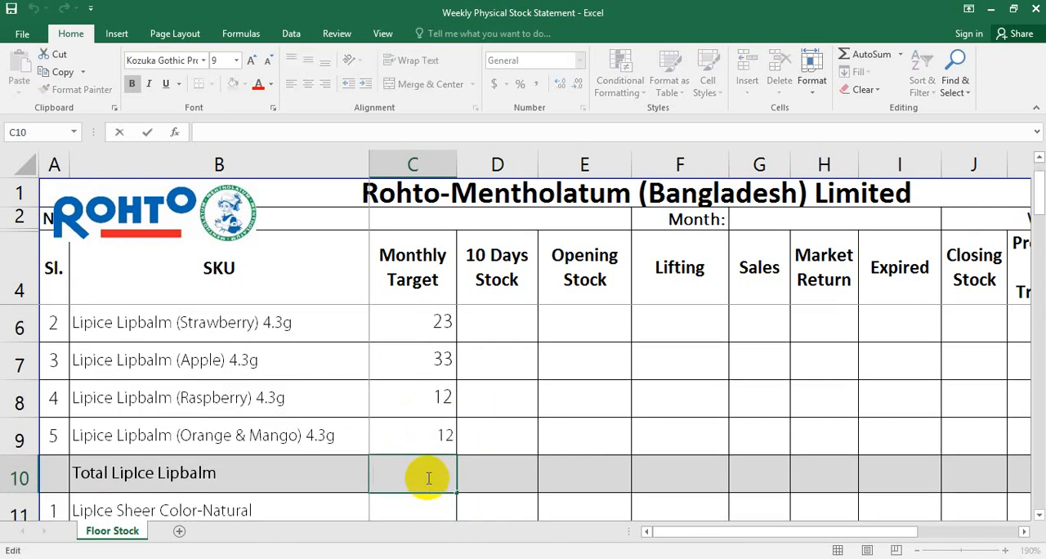
pyautogui.write('+')
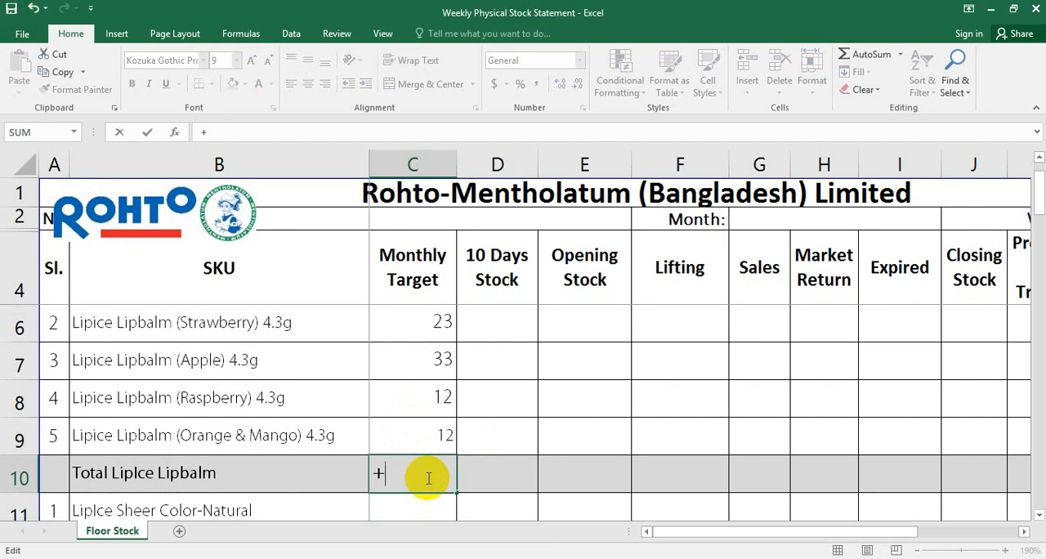
pyautogui.press('BackSpace')
pyautogui.write('=')
pyautogui.click(442, 321)
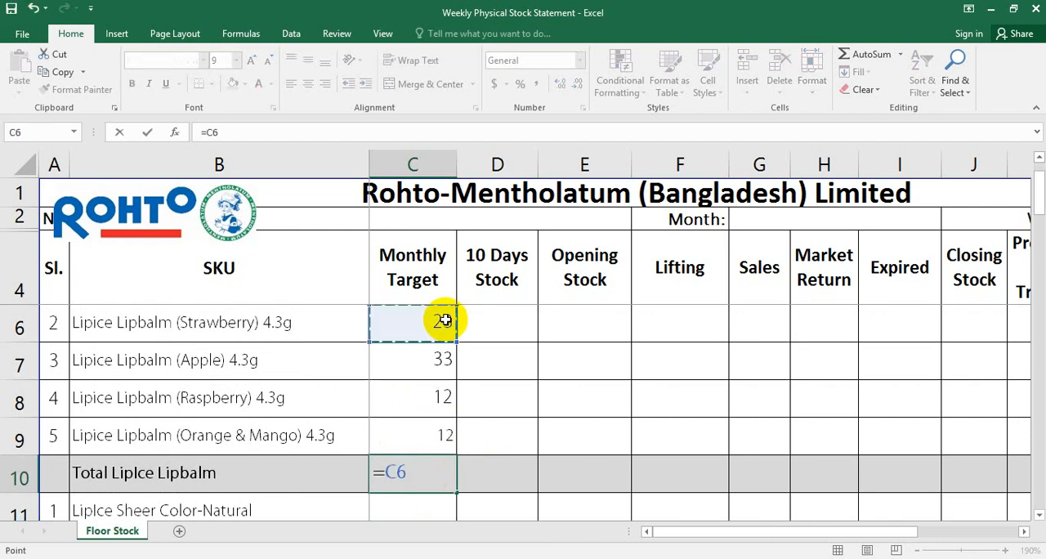
pyautogui.write('+')
pyautogui.click(445, 353)
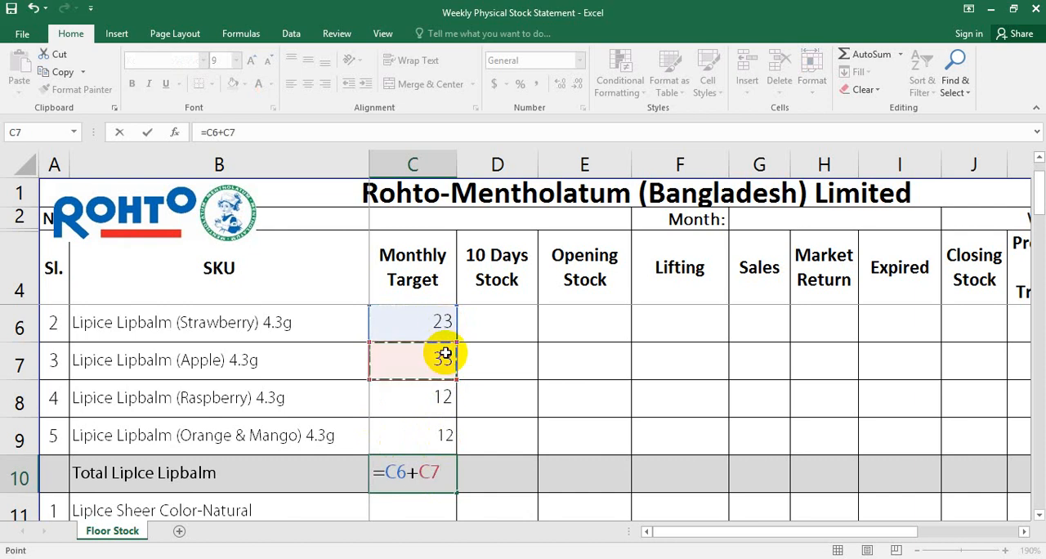
pyautogui.write('+')
pyautogui.click(444, 397)
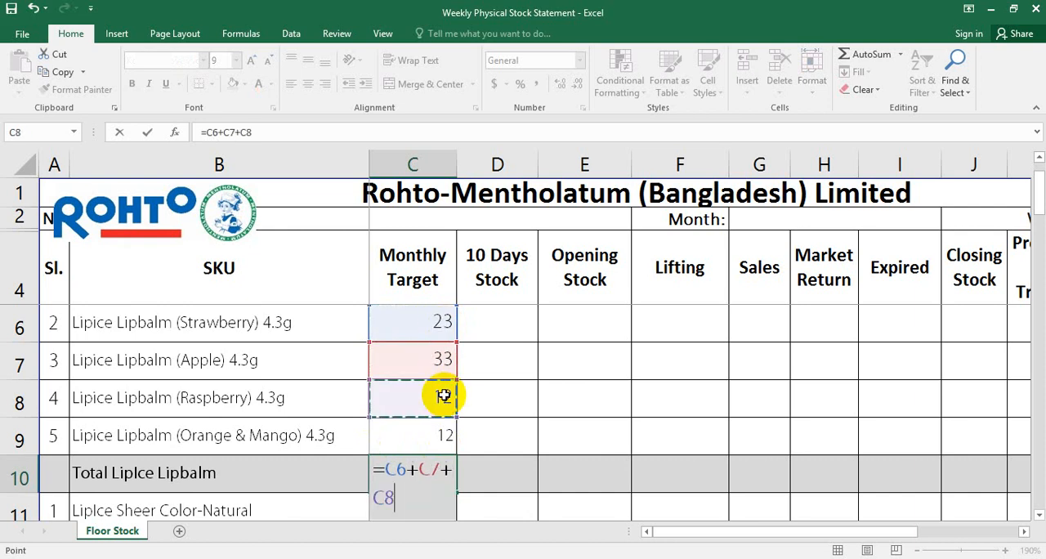
pyautogui.write('+')
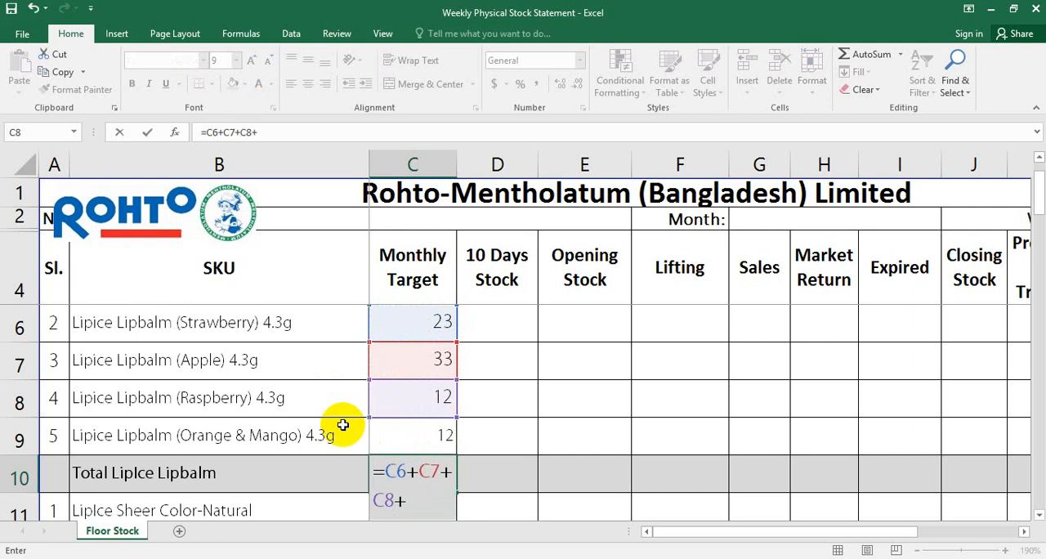
pyautogui.click(432, 434)
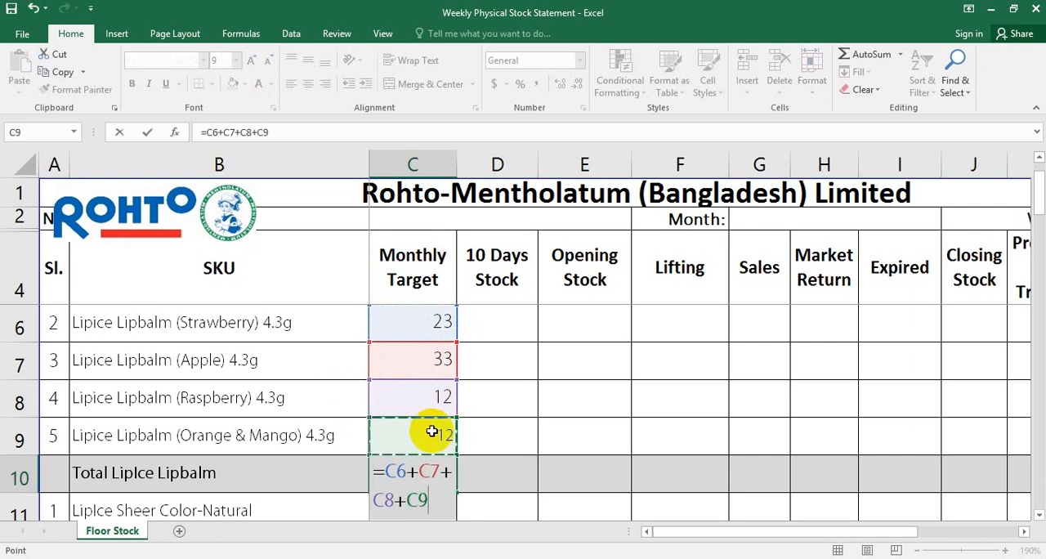
pyautogui.press('Return')
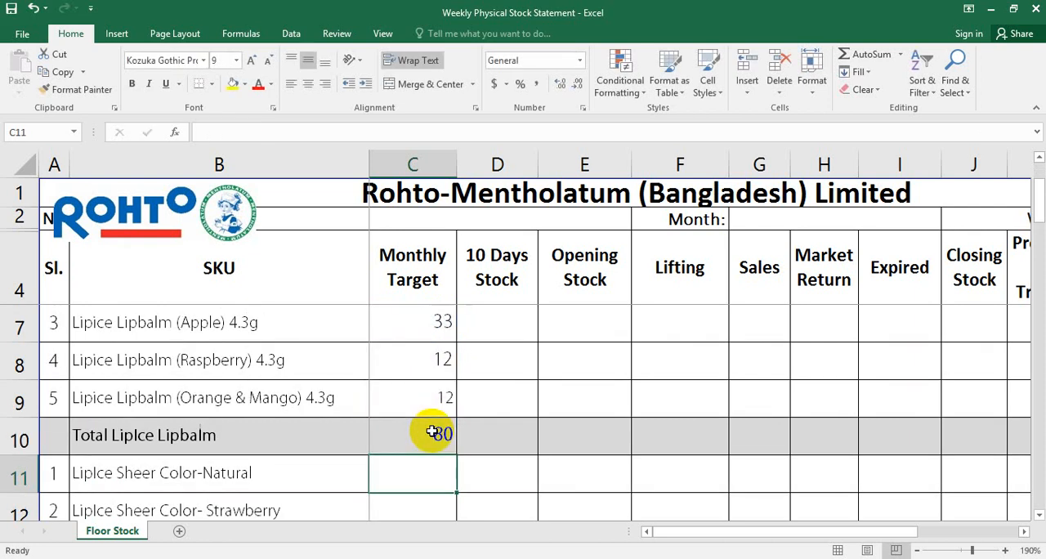
# Delete the cell-by-cell addition formula from the Total LipIce Lipbalm cell C10
pyautogui.scroll(2, 432, 434)
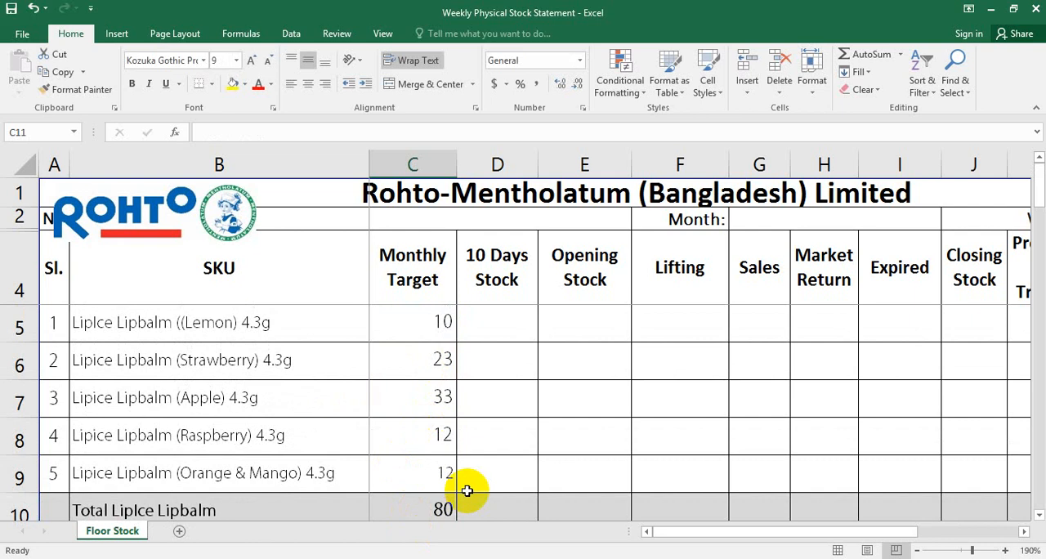
pyautogui.doubleClick(441, 502)
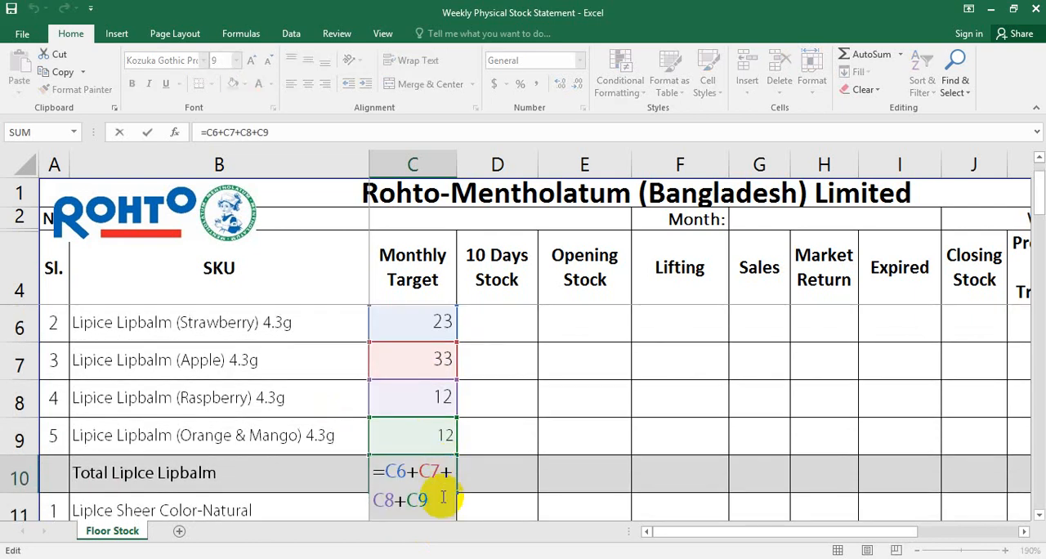
pyautogui.press('BackSpace')
pyautogui.press('BackSpace')
pyautogui.press('BackSpace')
pyautogui.press('BackSpace')
pyautogui.press('BackSpace')
pyautogui.press('BackSpace')
pyautogui.press('BackSpace')
pyautogui.press('BackSpace')
pyautogui.press('BackSpace')
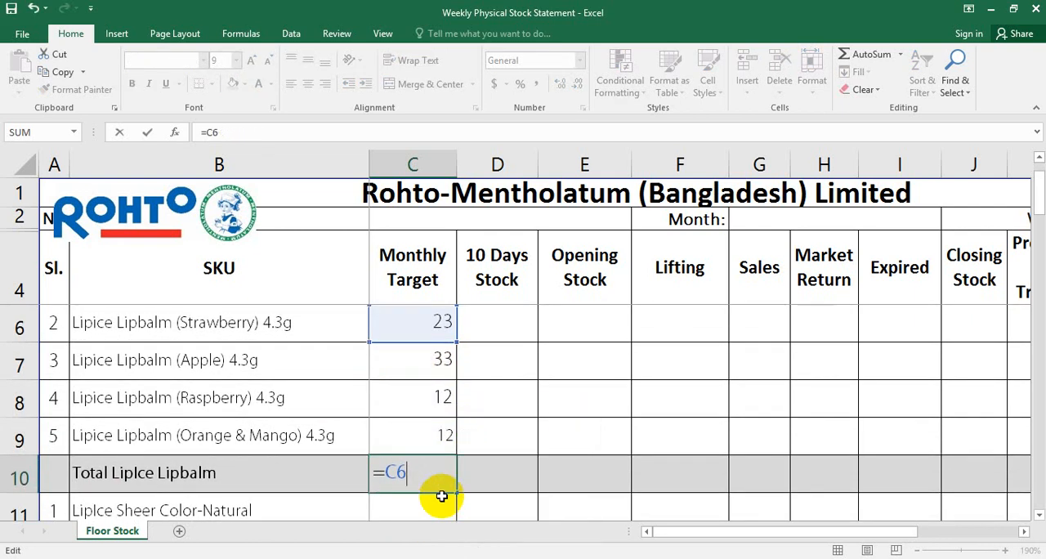
pyautogui.press('BackSpace')
pyautogui.press('BackSpace')
pyautogui.press('BackSpace')
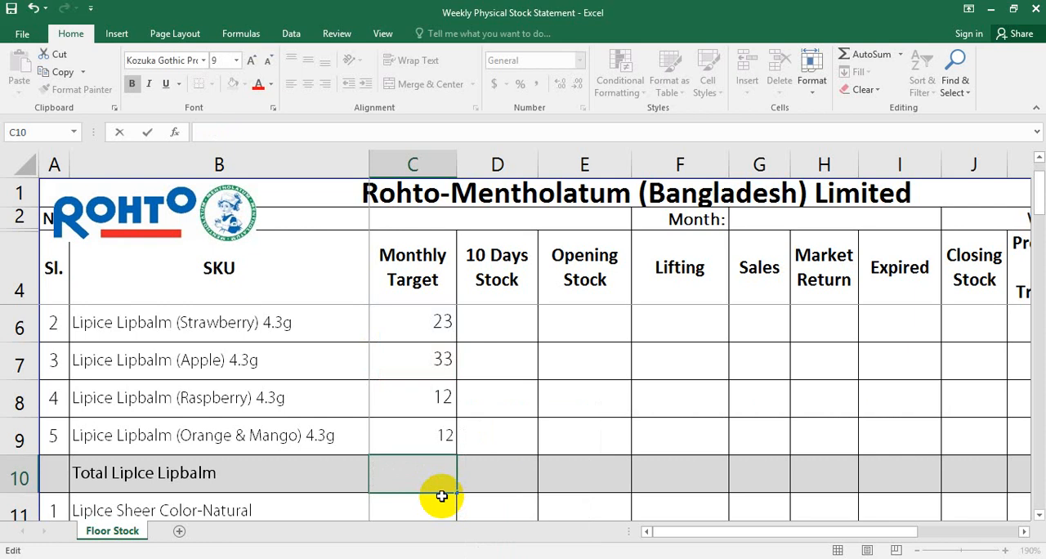
# Total the monthly targets in C10 with the SUM function, using the formula =SUM(C6:C9)
pyautogui.write('=')
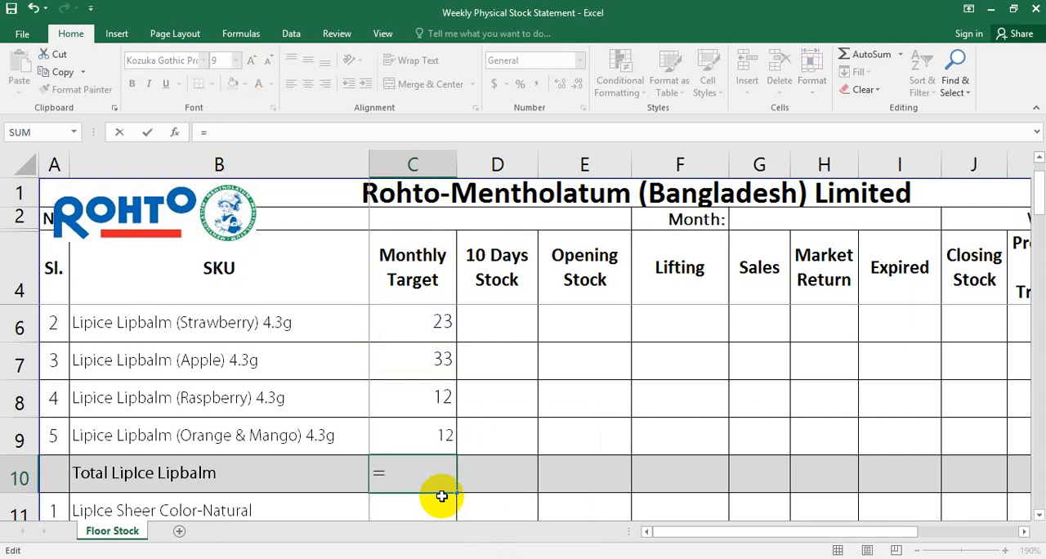
pyautogui.write('s')
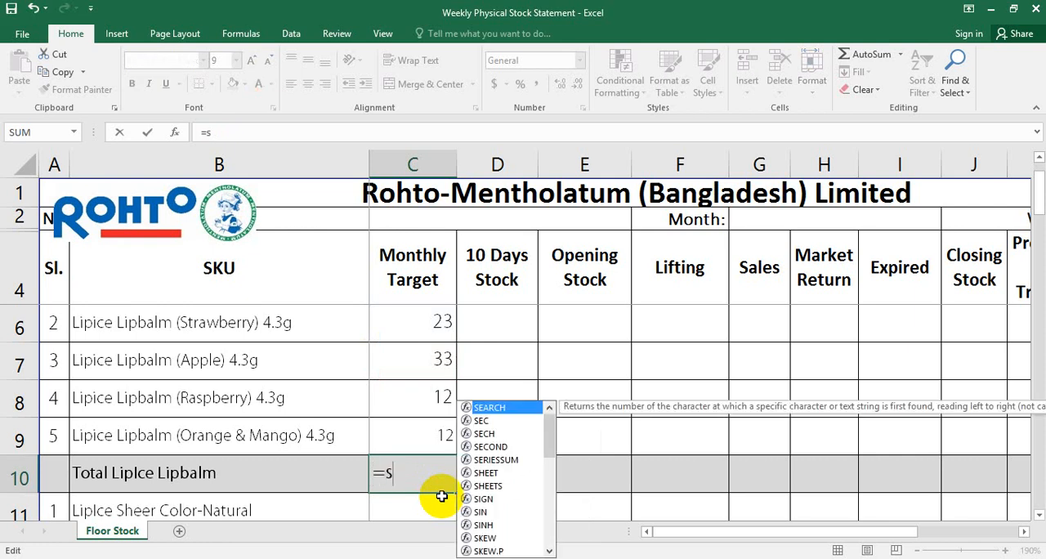
pyautogui.write('um')
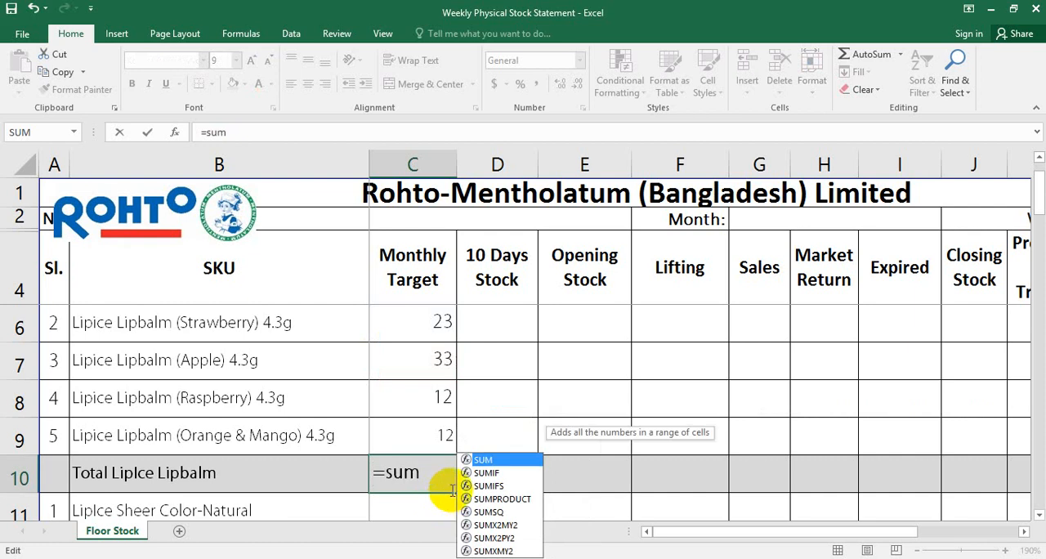
pyautogui.doubleClick(486, 460)
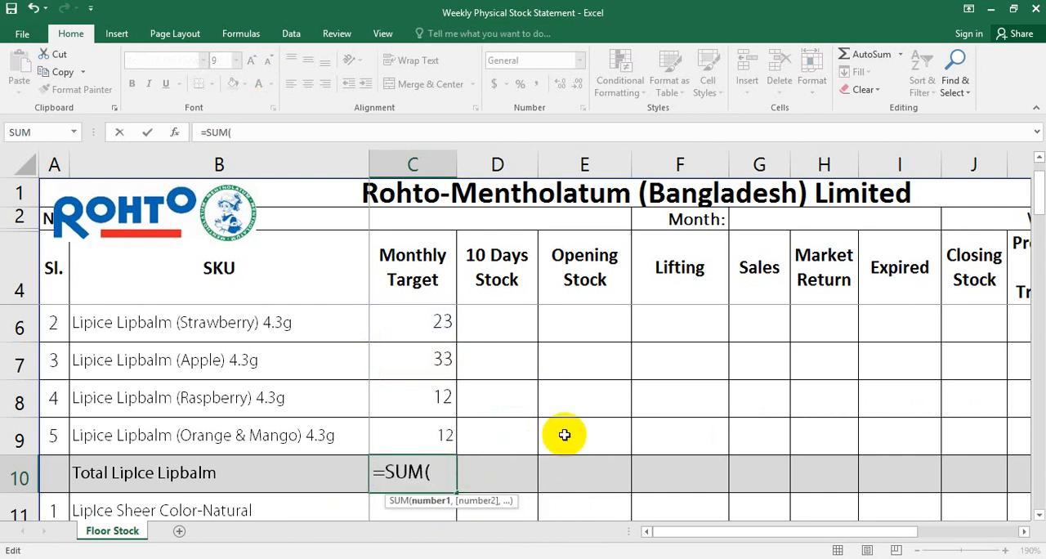
pyautogui.click(442, 320)
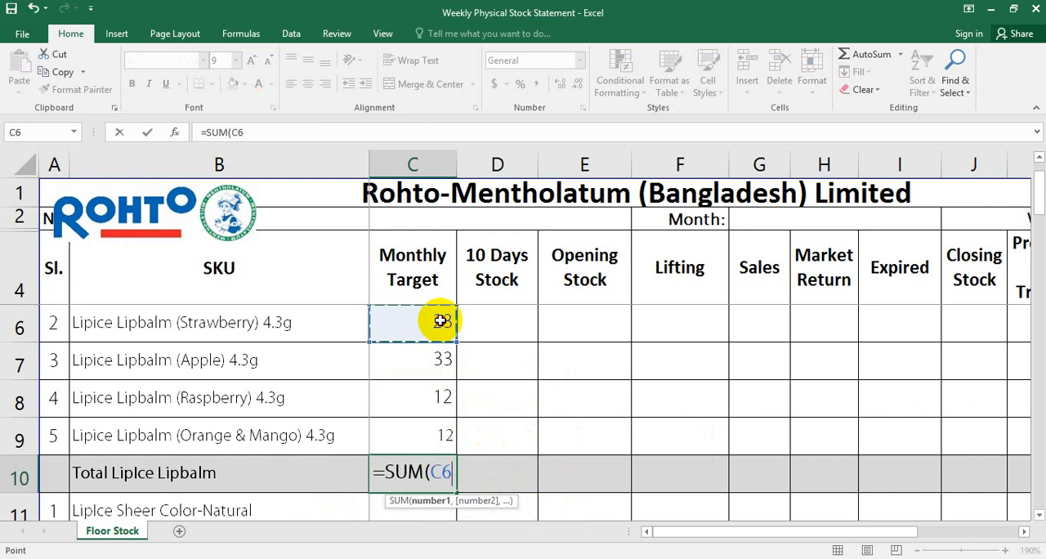
pyautogui.moveTo(441, 358); pyautogui.dragTo(441, 434)
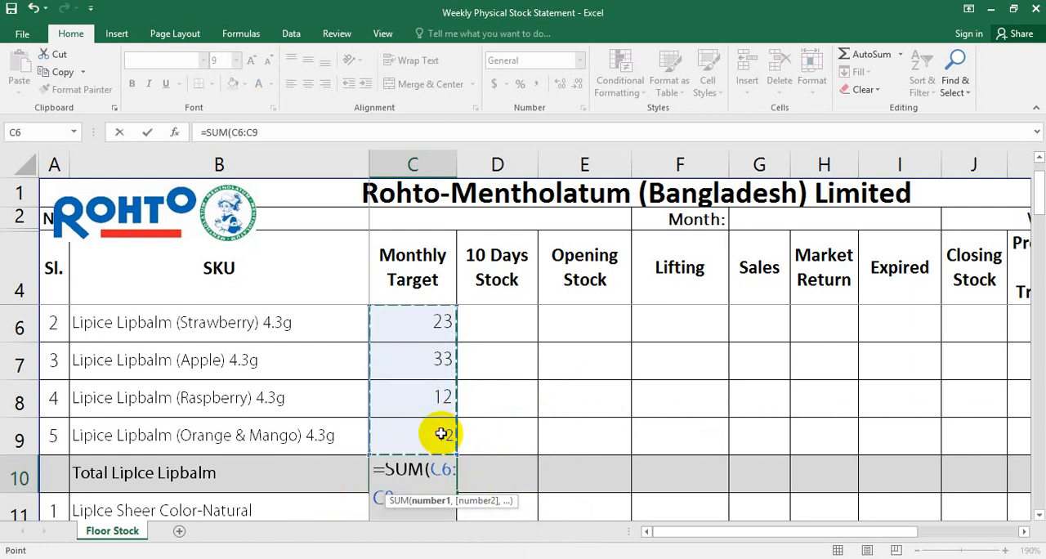
pyautogui.write(')')
pyautogui.press('Return')
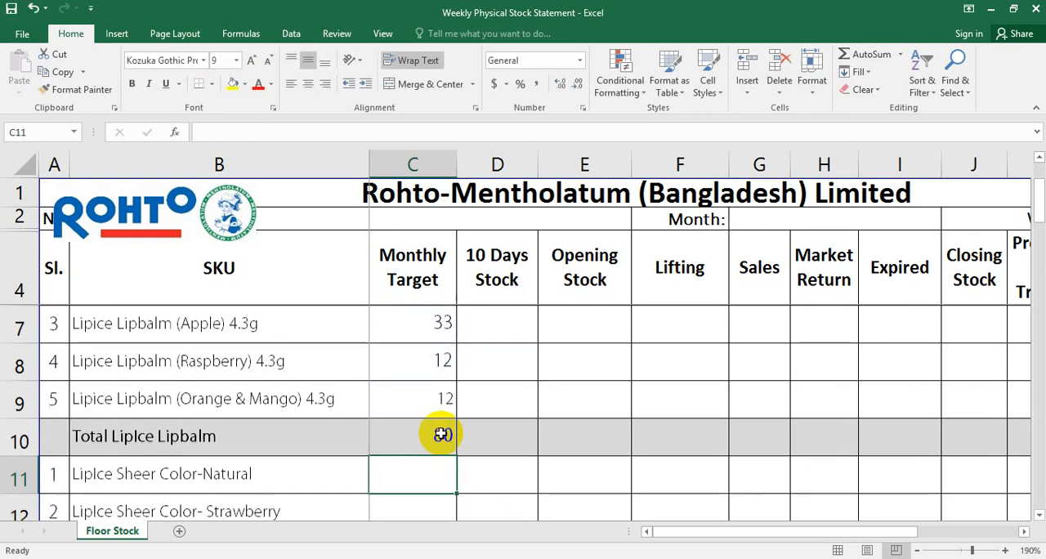
# Remove the SUM formula from C10, leaving the lipbalm total cell empty
pyautogui.doubleClick(444, 435)
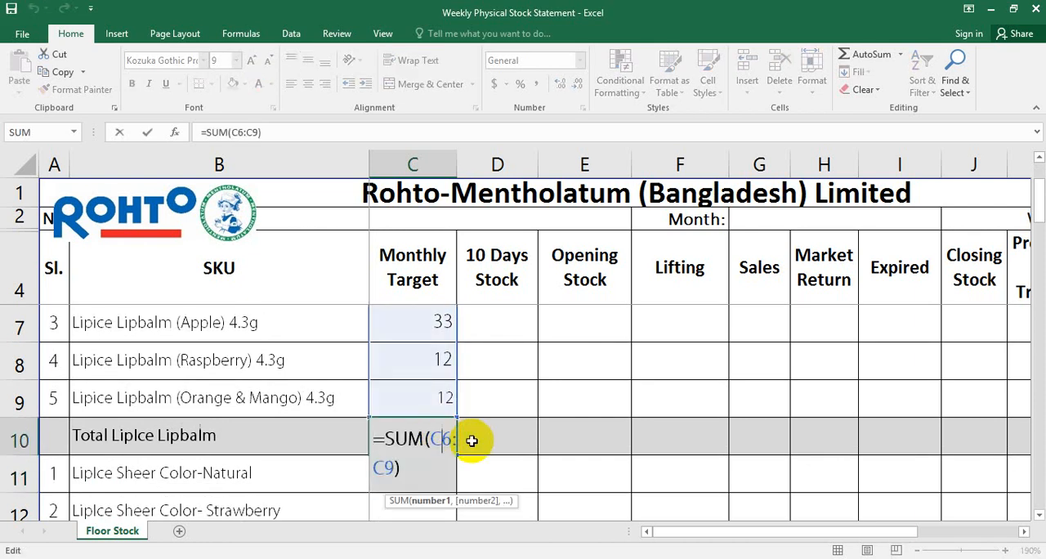
pyautogui.click(418, 470)
pyautogui.press('BackSpace')
pyautogui.press('BackSpace')
pyautogui.press('BackSpace')
pyautogui.press('BackSpace')
pyautogui.press('BackSpace')
pyautogui.press('BackSpace')
pyautogui.press('BackSpace')
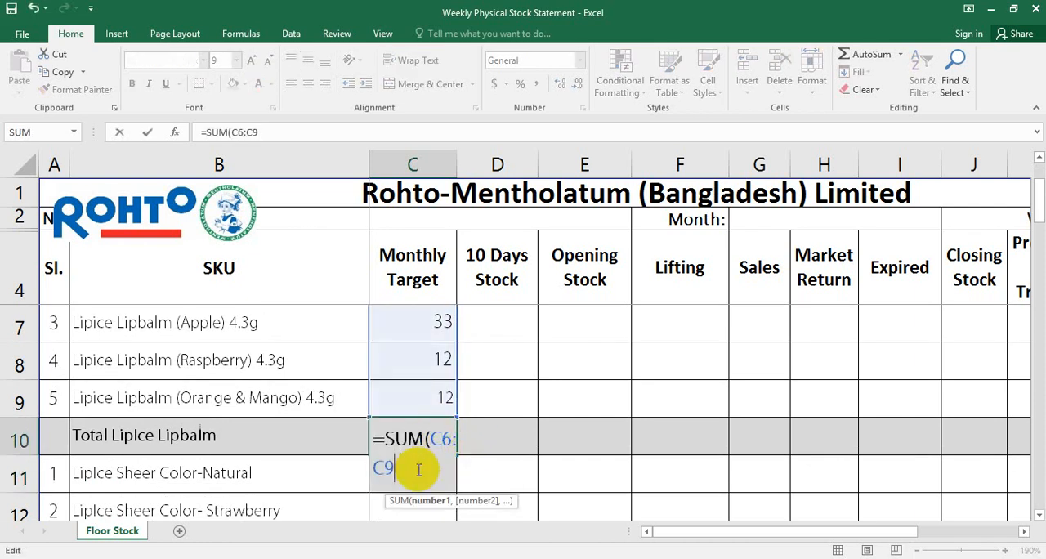
pyautogui.press('BackSpace')
pyautogui.press('BackSpace')
pyautogui.press('BackSpace')
pyautogui.press('BackSpace')
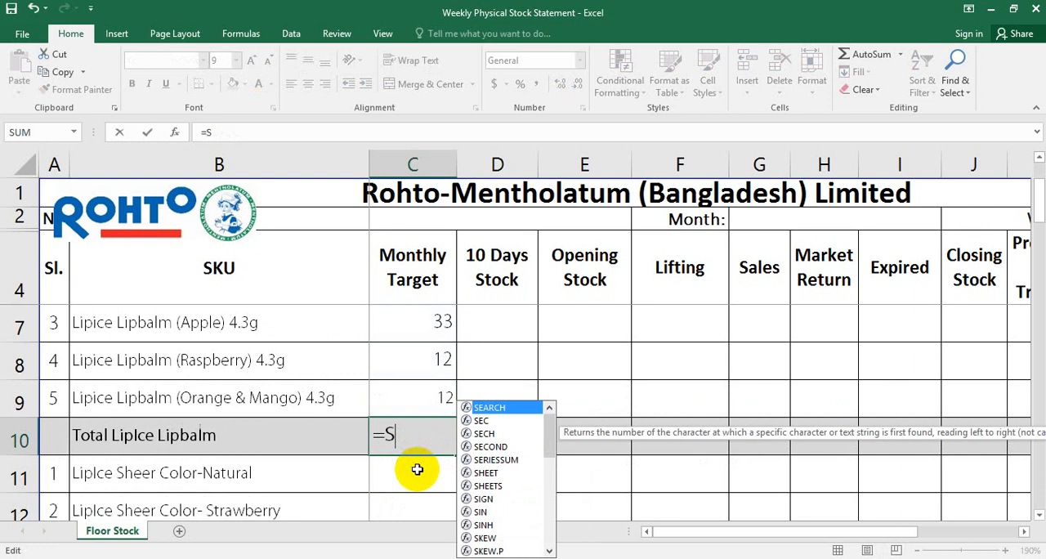
pyautogui.click(689, 399)
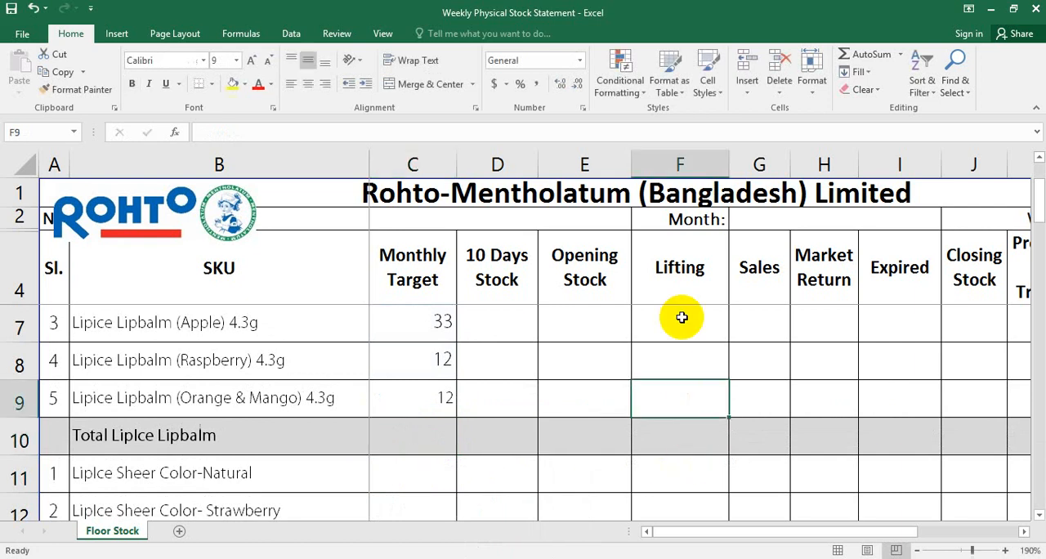
# Total the LipIce Lipbalm monthly targets in C5:C9 into C10 with AutoSum
pyautogui.scroll(1, 537, 376)
pyautogui.moveTo(416, 327); pyautogui.dragTo(423, 503)
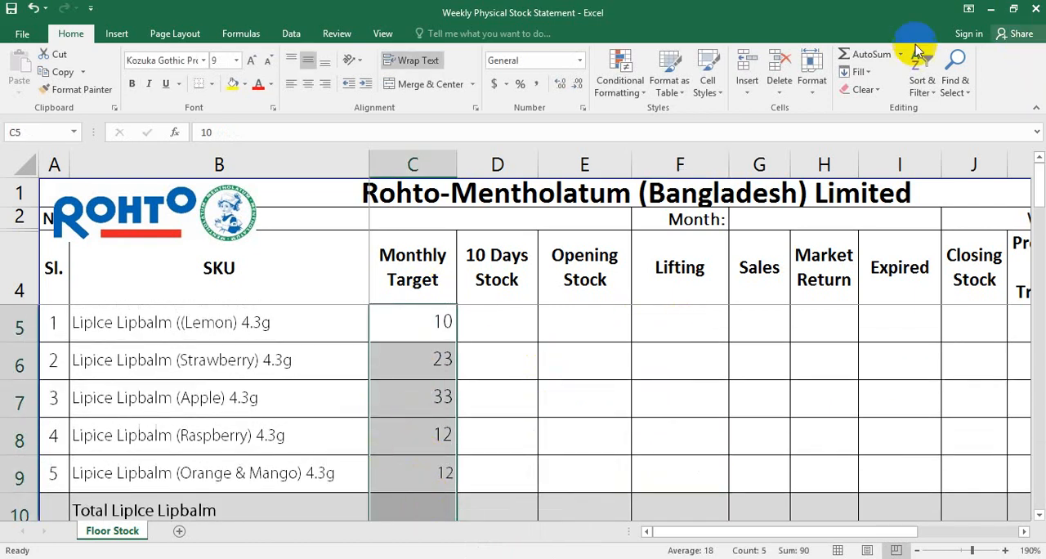
pyautogui.click(868, 54)
pyautogui.scroll(-3, 518, 425)
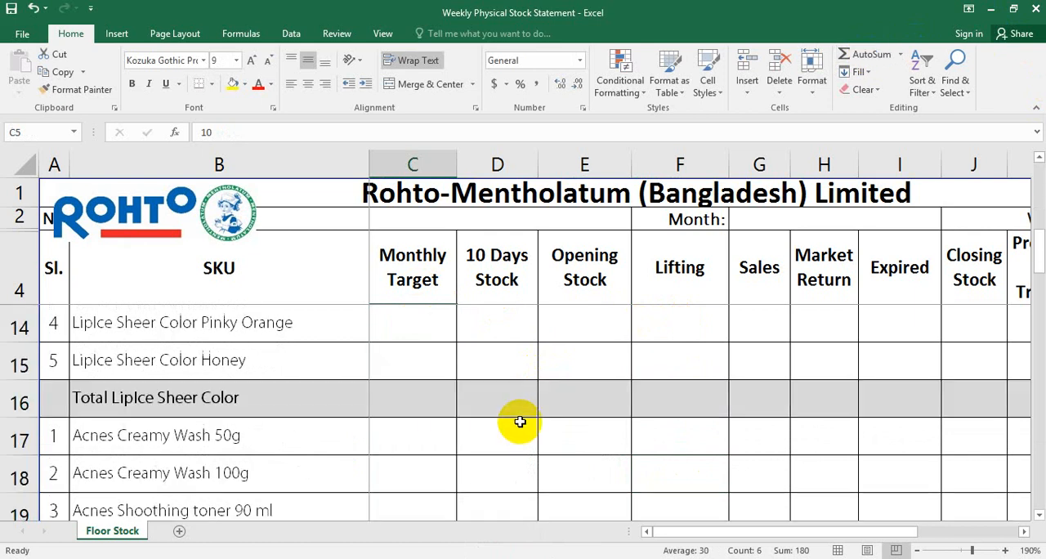
pyautogui.scroll(3, 518, 421)
pyautogui.scroll(-1, 441, 466)
pyautogui.scroll(-2, 420, 450)
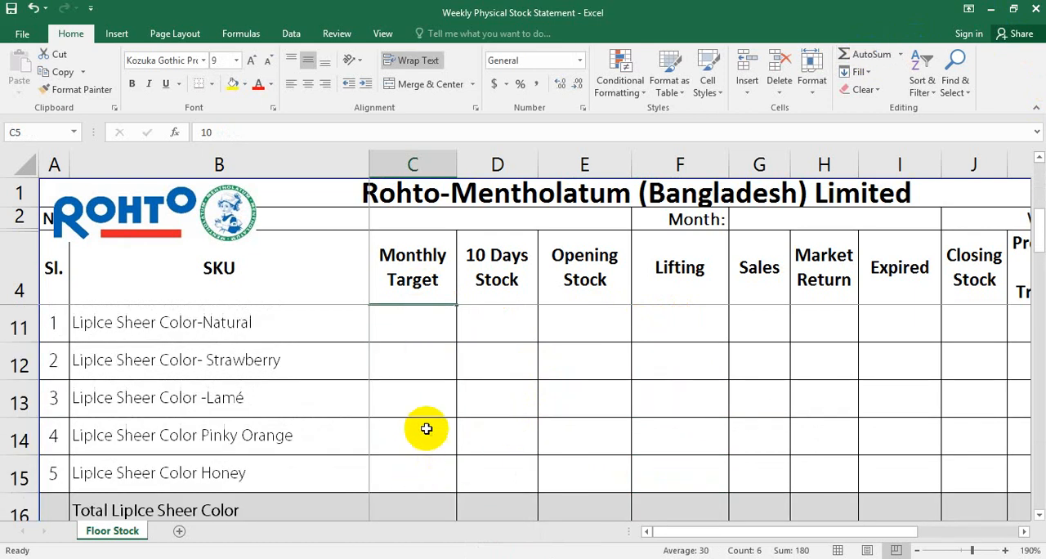
pyautogui.scroll(1, 422, 426)
# Examine the AutoSum formula in C10 and the range of monthly target cells it covers
pyautogui.click(421, 401)
pyautogui.scroll(3, 425, 401)
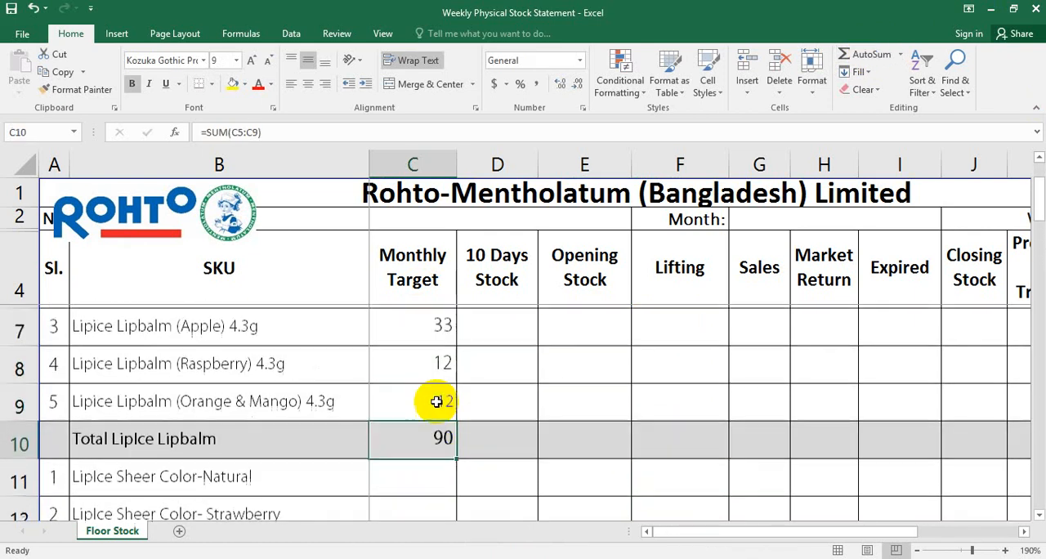
pyautogui.click(439, 322)
pyautogui.moveTo(433, 423); pyautogui.dragTo(431, 504)
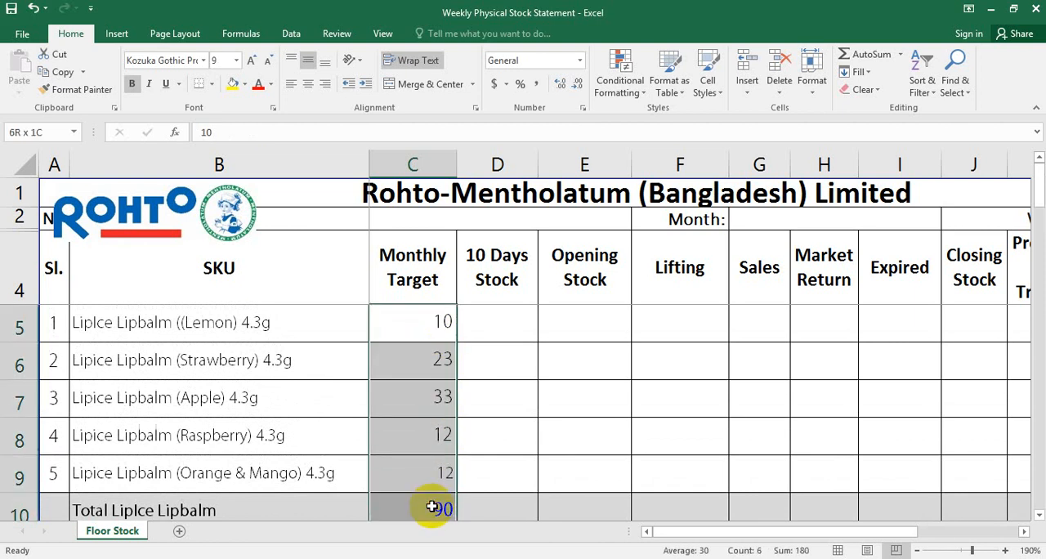
pyautogui.click(430, 505)
pyautogui.doubleClick(430, 505)
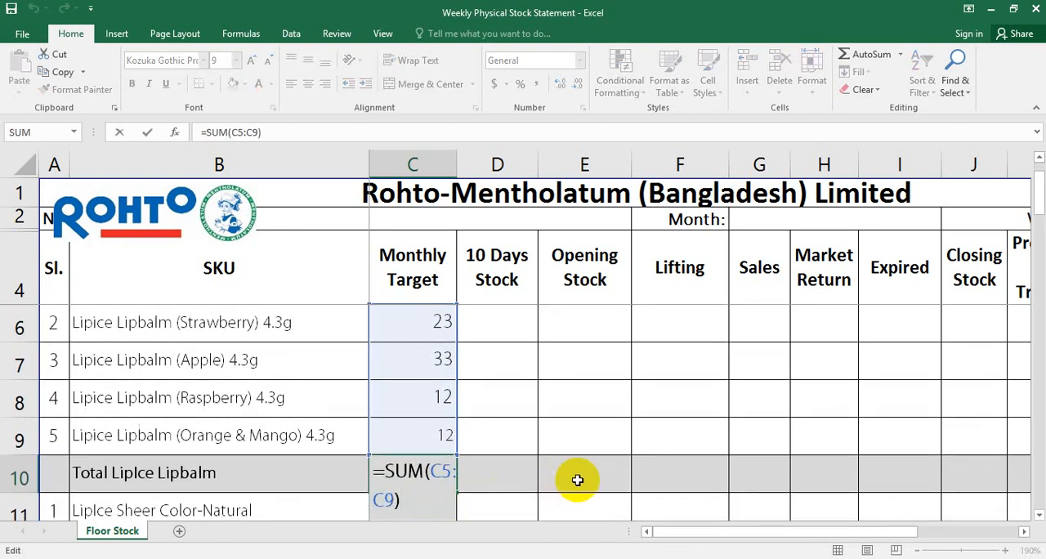
pyautogui.press('Escape')
pyautogui.scroll(1, 575, 486)
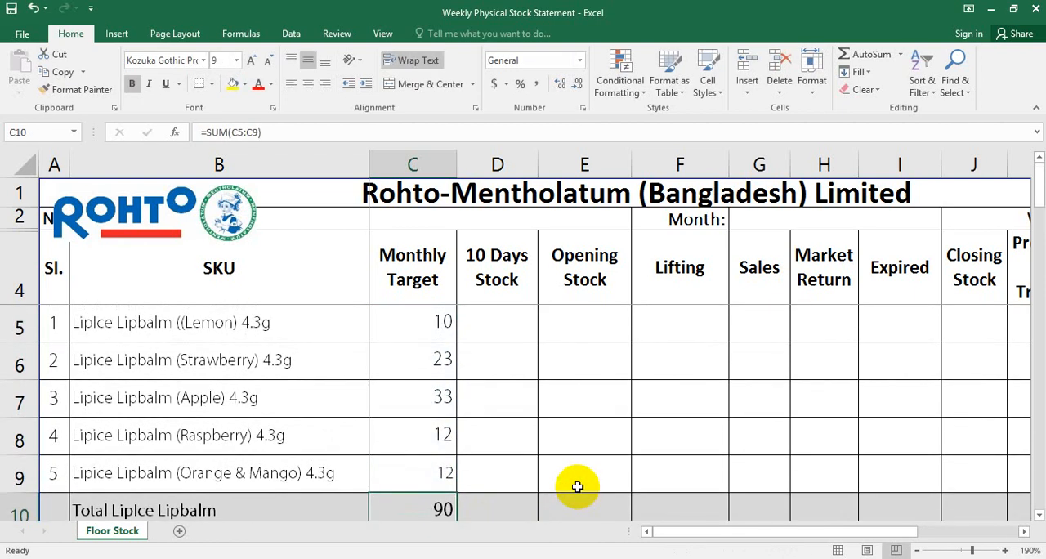
# Replace the SUM formula in the Total LipIce Lipbalm cell C10 with the cell-by-cell formula =C6+C7+C8=C9
pyautogui.doubleClick(432, 508)
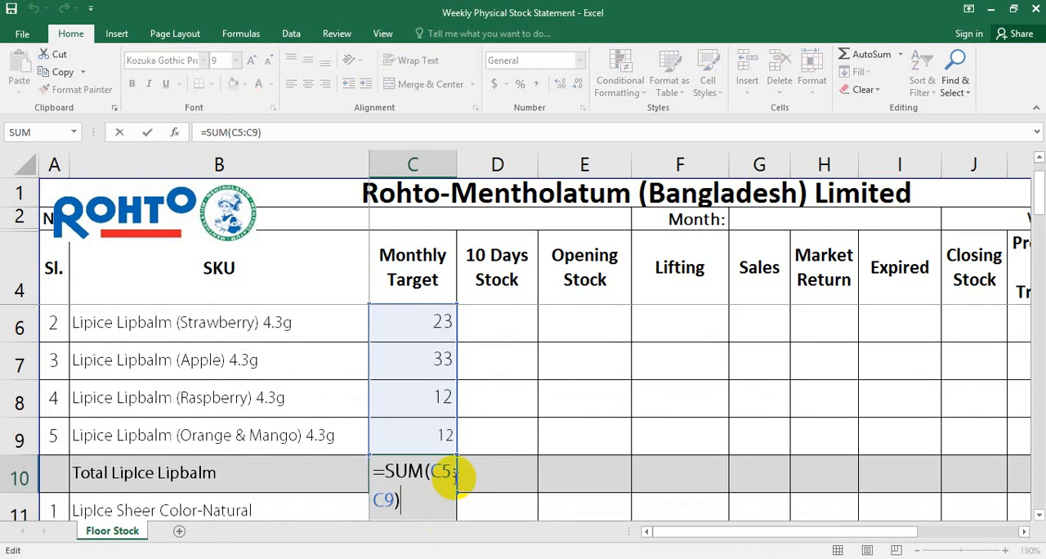
pyautogui.press('BackSpace')
pyautogui.press('BackSpace')
pyautogui.press('BackSpace')
pyautogui.press('BackSpace')
pyautogui.press('BackSpace')
pyautogui.press('BackSpace')
pyautogui.press('BackSpace')
pyautogui.press('BackSpace')
pyautogui.press('BackSpace')
pyautogui.press('BackSpace')
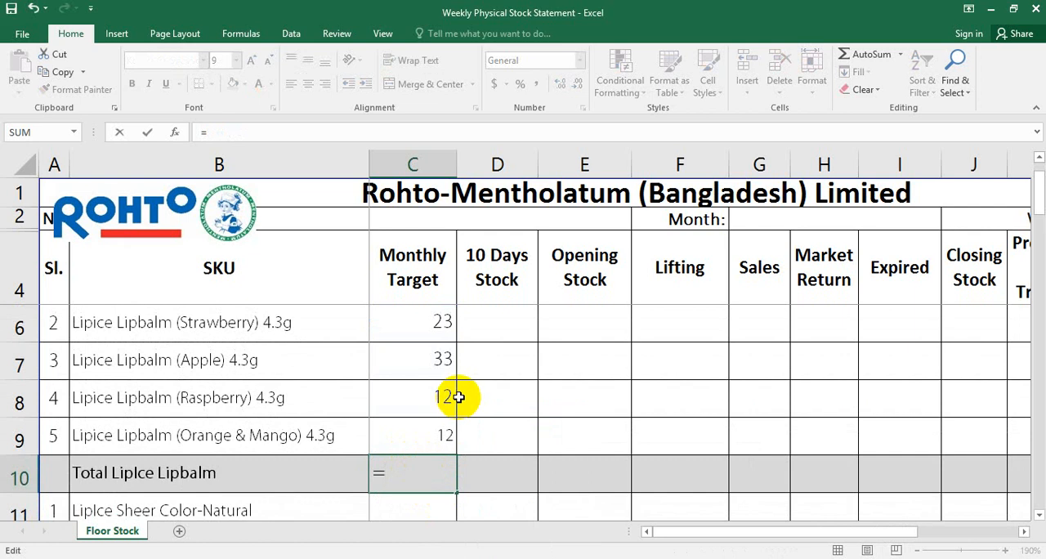
pyautogui.click(437, 331)
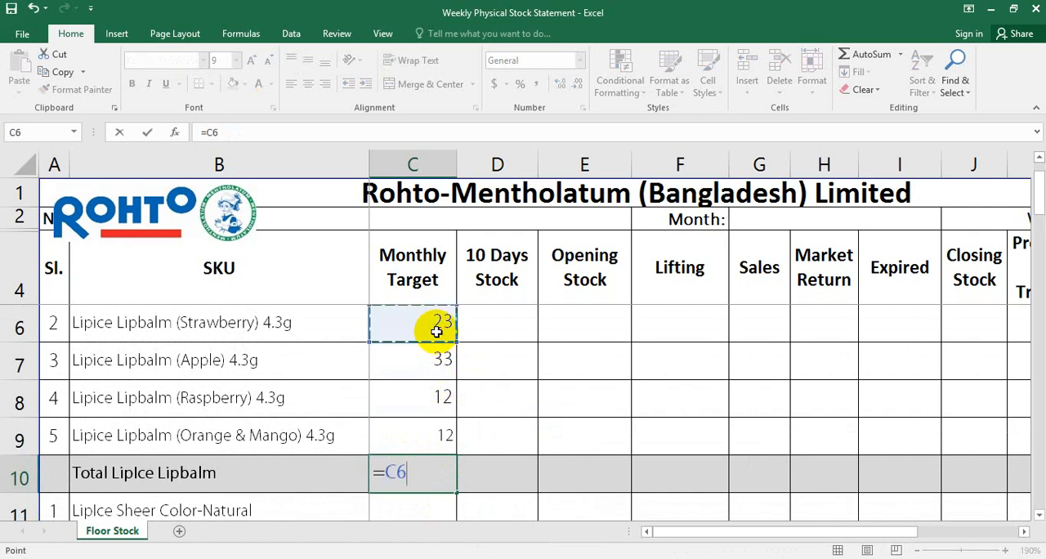
pyautogui.write('+')
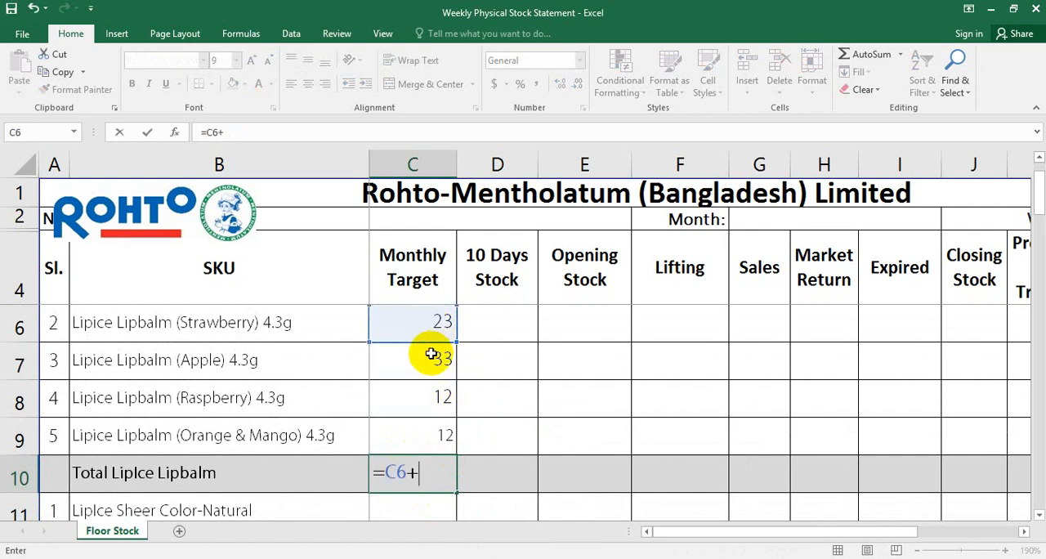
pyautogui.click(431, 354)
pyautogui.write('+')
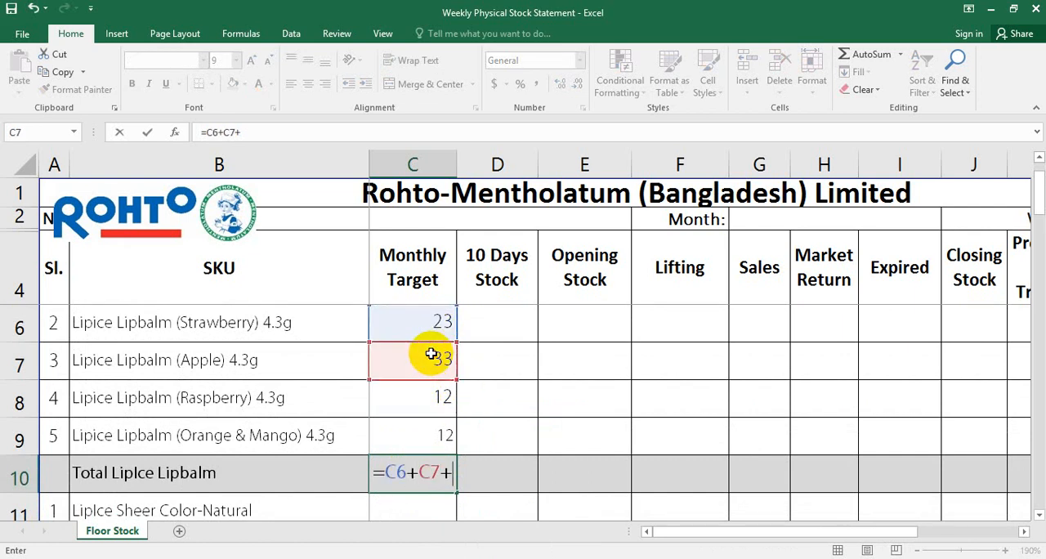
pyautogui.click(437, 402)
pyautogui.write('=')
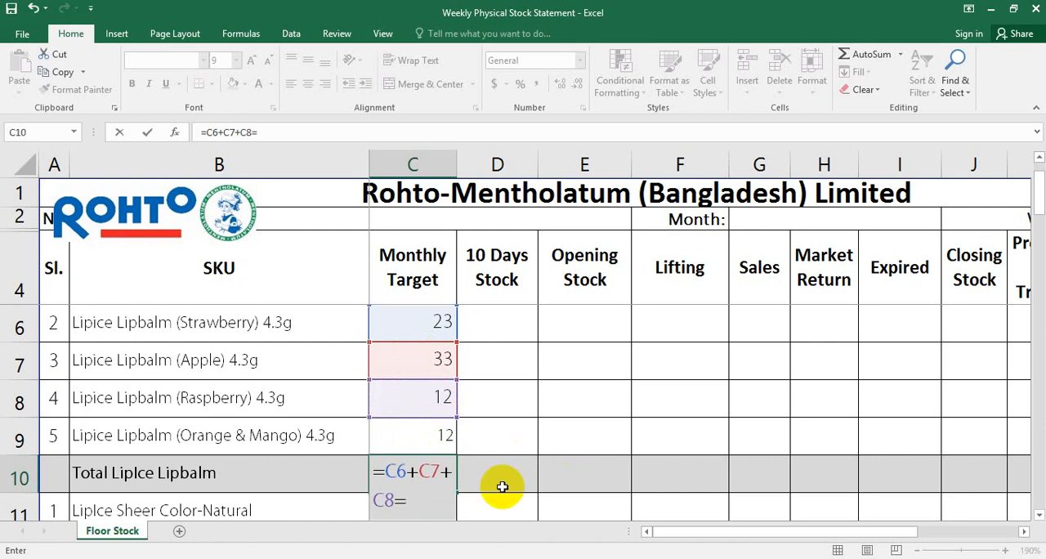
pyautogui.click(416, 438)
pyautogui.write('+')
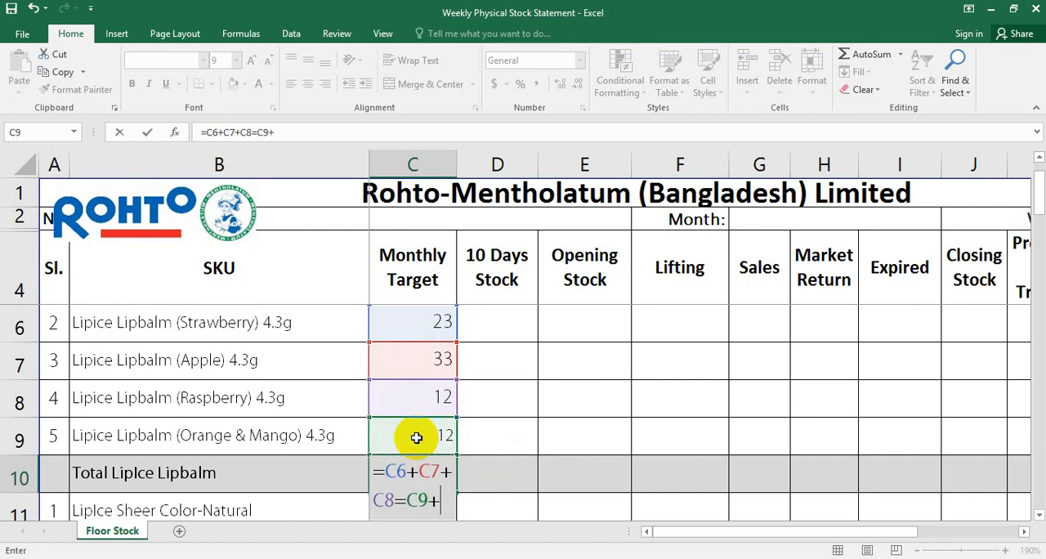
pyautogui.scroll(-1, 388, 359)
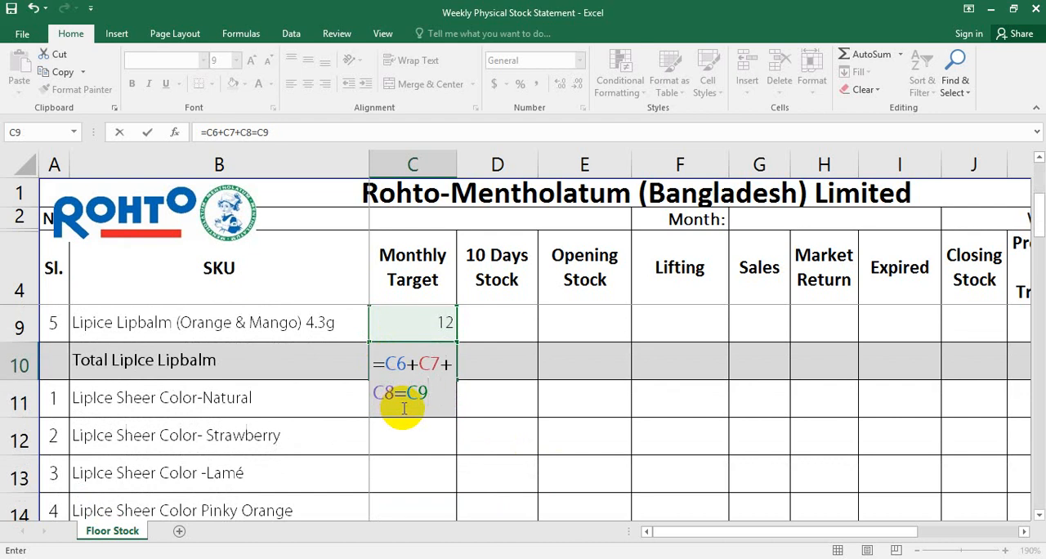
pyautogui.scroll(1, 403, 409)
pyautogui.press('Return')
# Correct the C10 formula to =C6+C7+C8+C9 by replacing the second equals sign with a plus
pyautogui.scroll(-1, 403, 408)
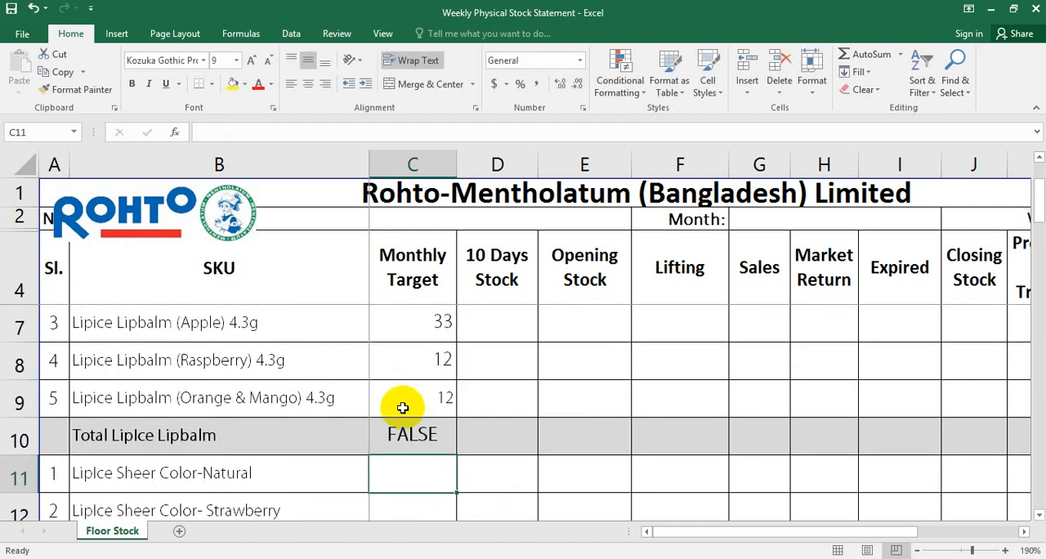
pyautogui.doubleClick(409, 429)
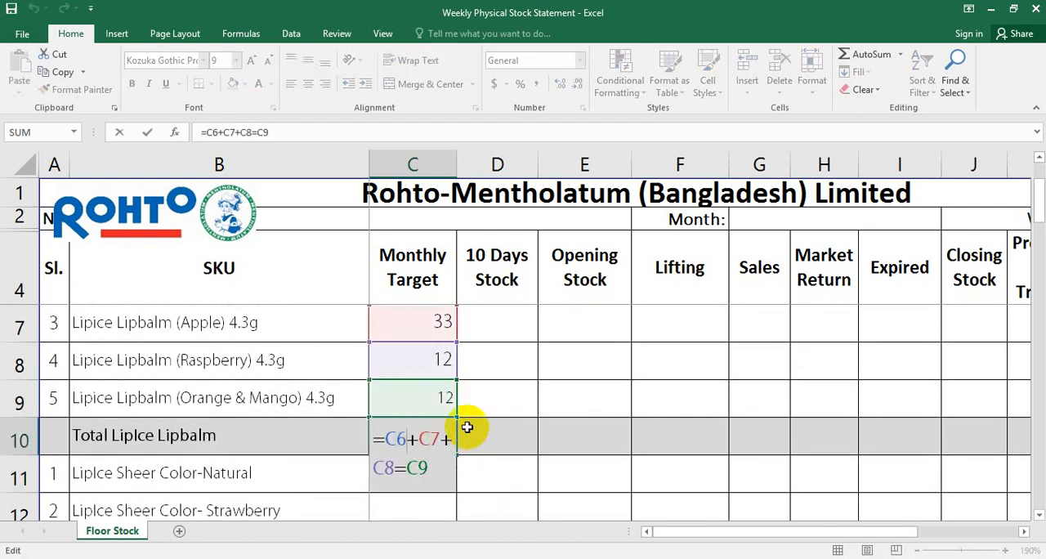
pyautogui.scroll(1, 468, 427)
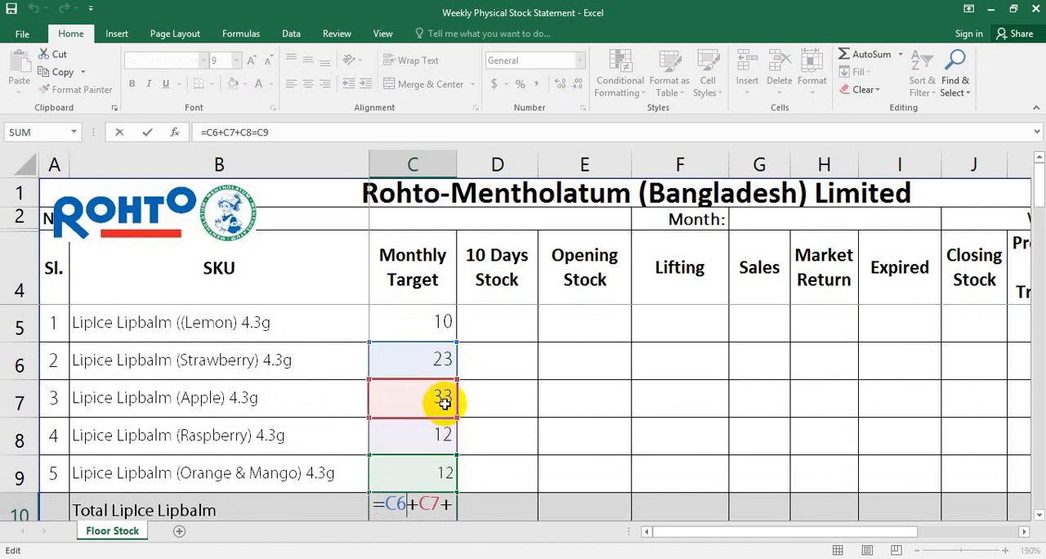
pyautogui.scroll(-2, 457, 398)
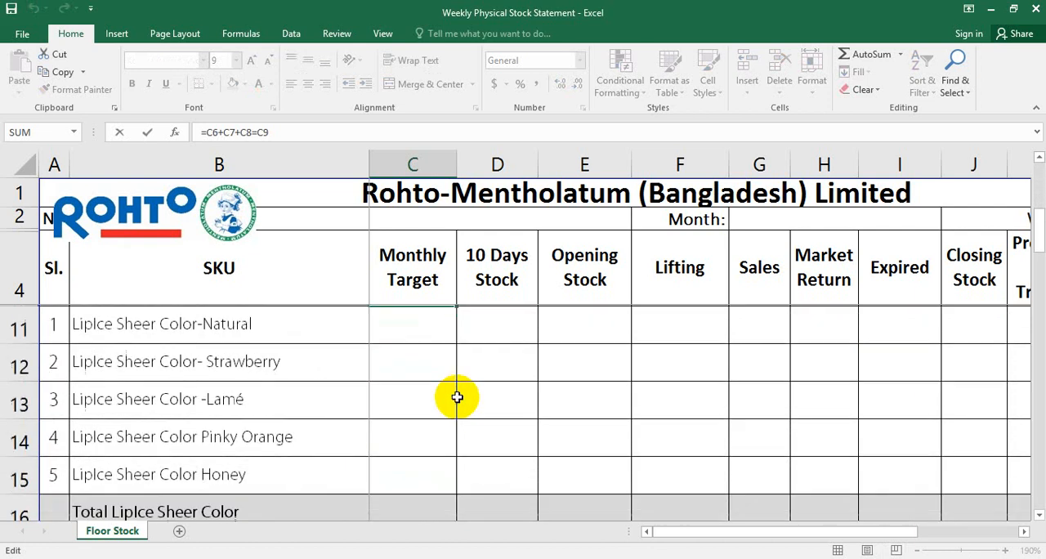
pyautogui.scroll(2, 457, 398)
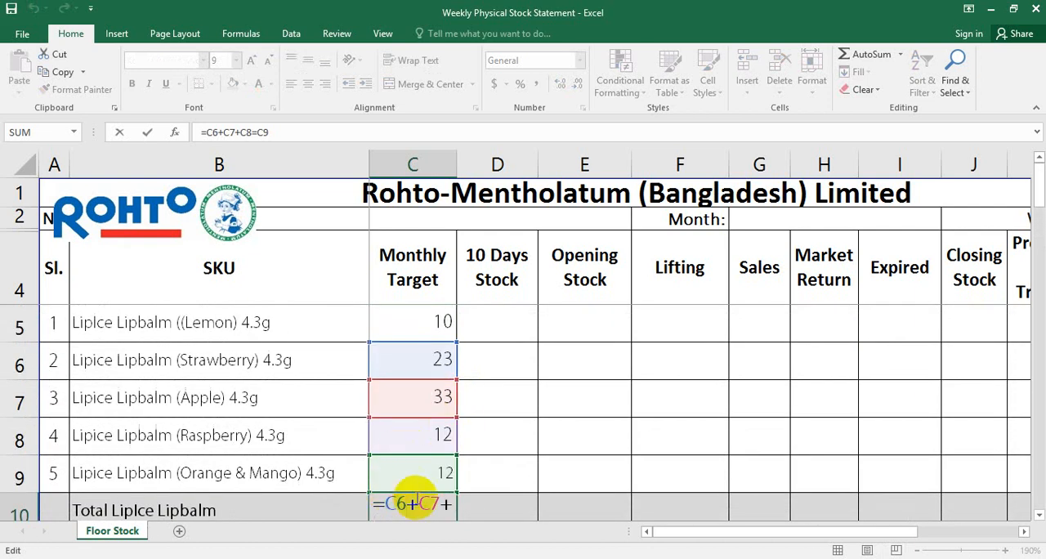
pyautogui.scroll(-1, 438, 500)
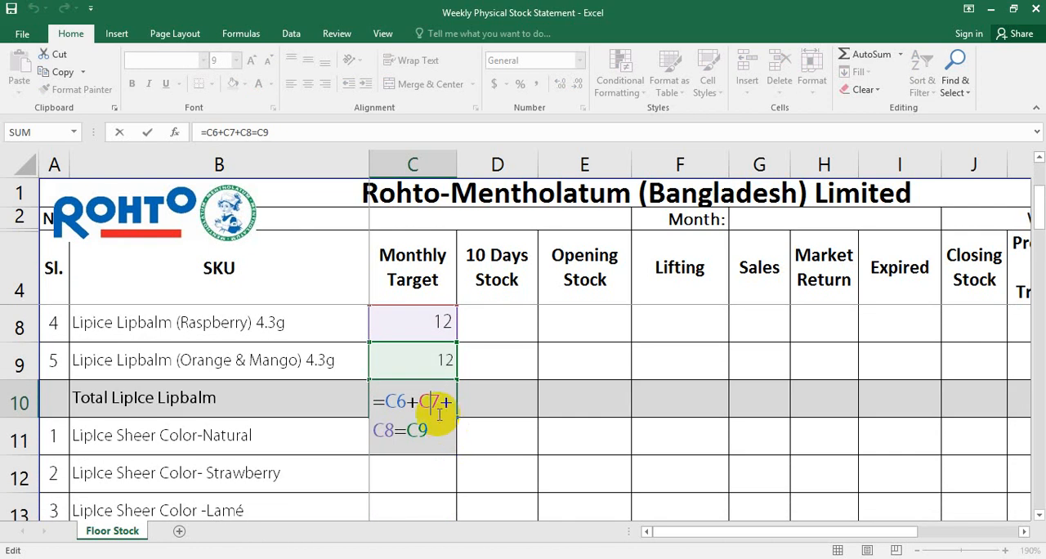
pyautogui.click(258, 133)
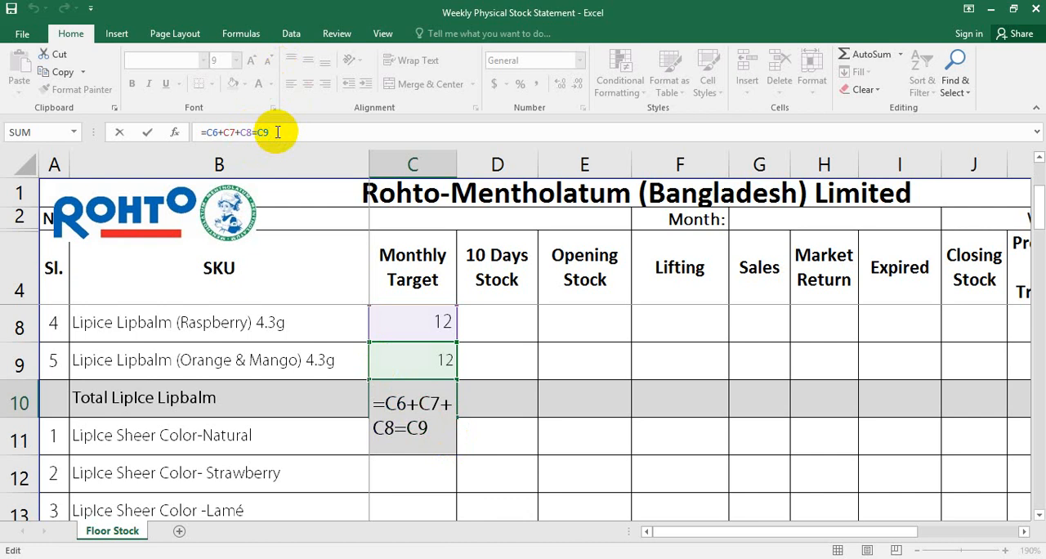
pyautogui.press('BackSpace')
pyautogui.write('+')
pyautogui.press('Return')
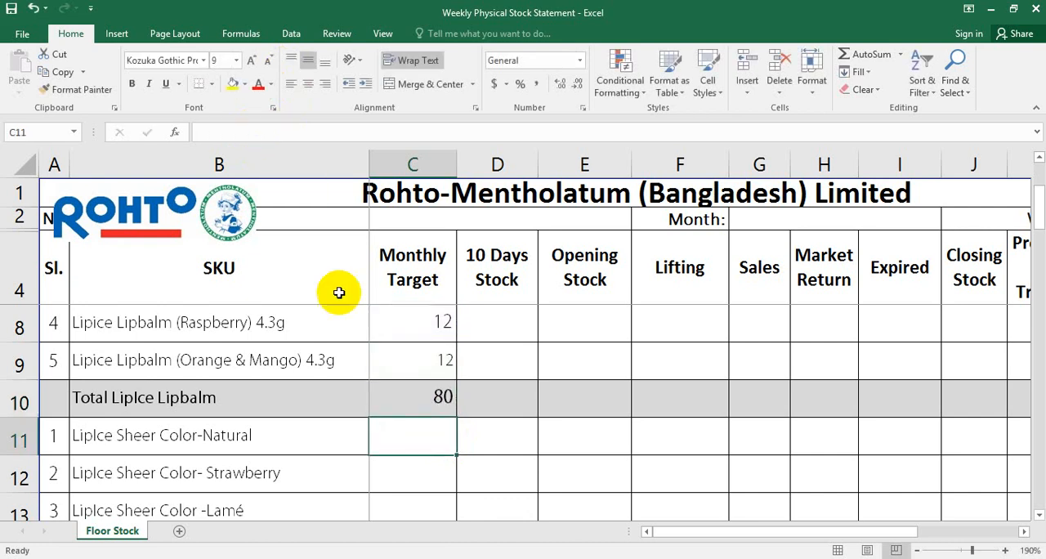
# Include the Lemon lipbalm target in the C10 total by extending the formula to =C5+C6+C7+C8+C9
pyautogui.scroll(1, 416, 352)
pyautogui.doubleClick(436, 512)
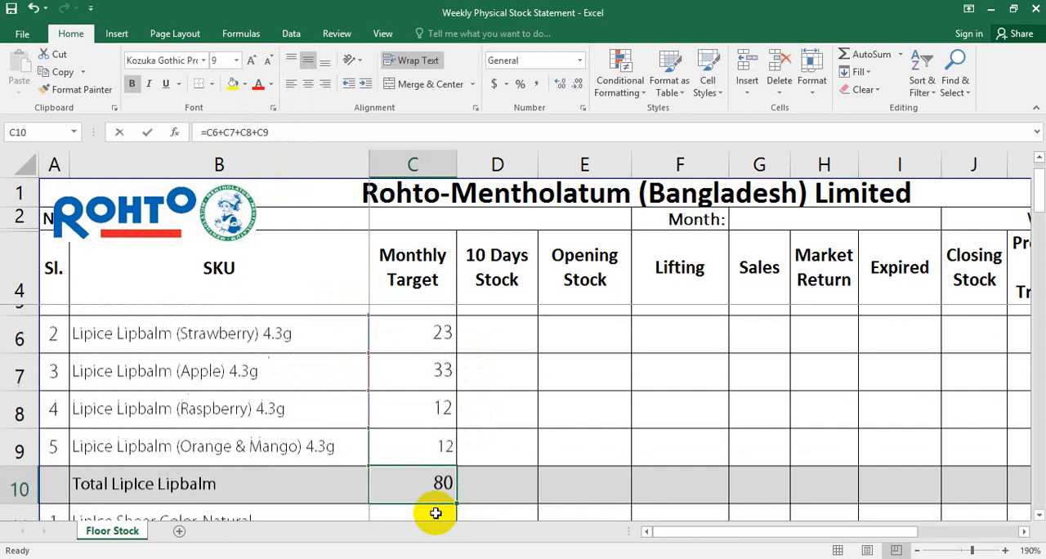
pyautogui.scroll(1, 476, 474)
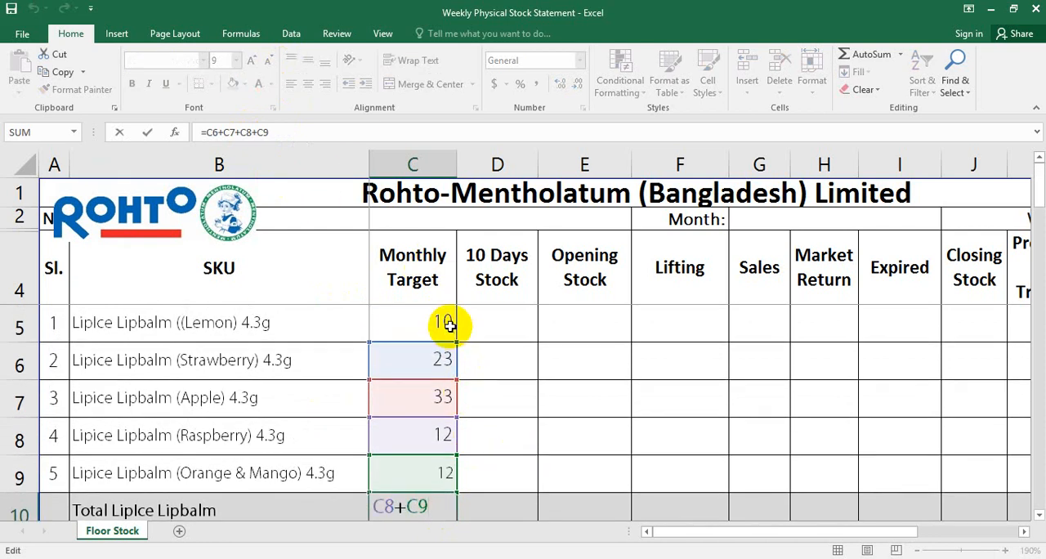
pyautogui.click(449, 358)
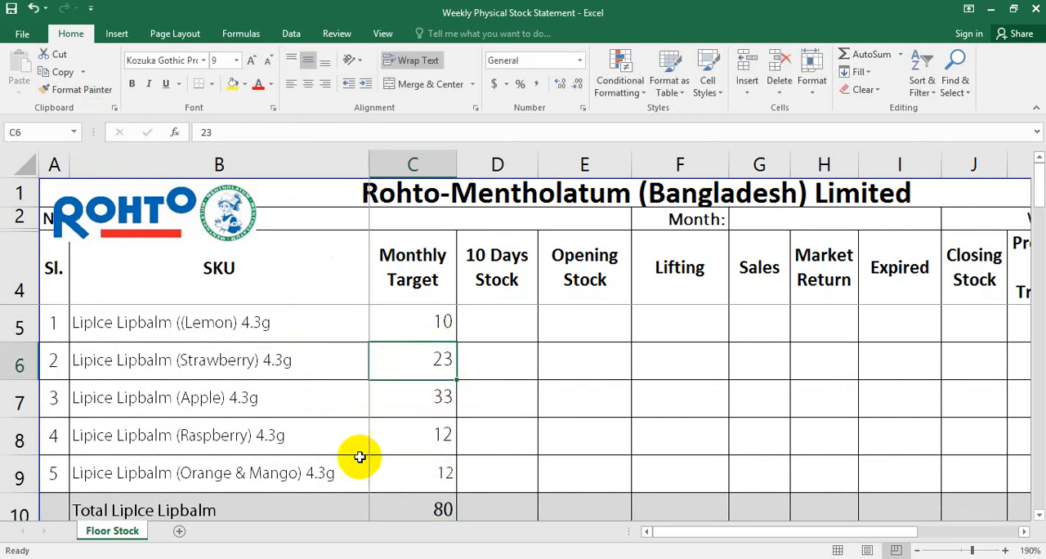
pyautogui.doubleClick(428, 503)
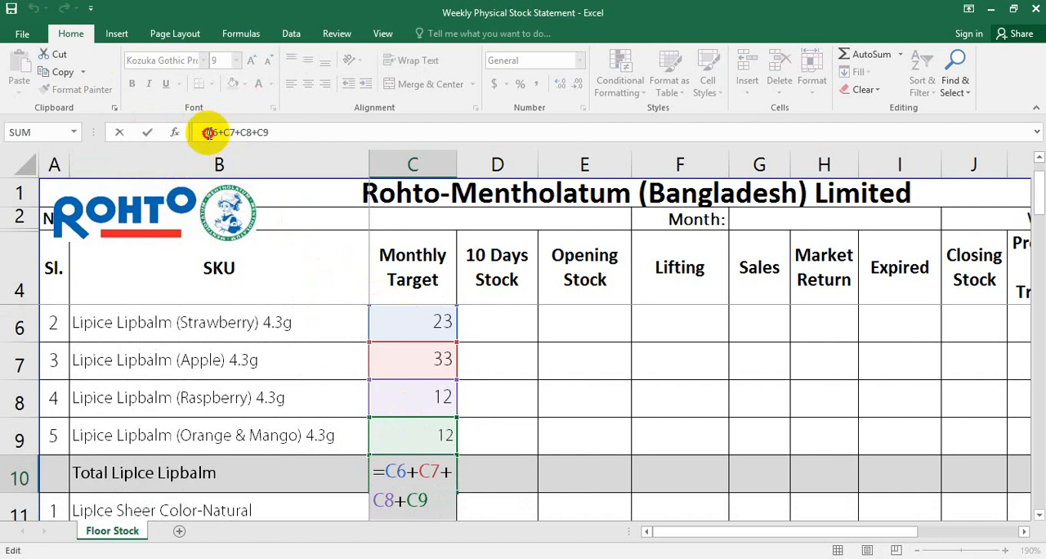
pyautogui.click(209, 133)
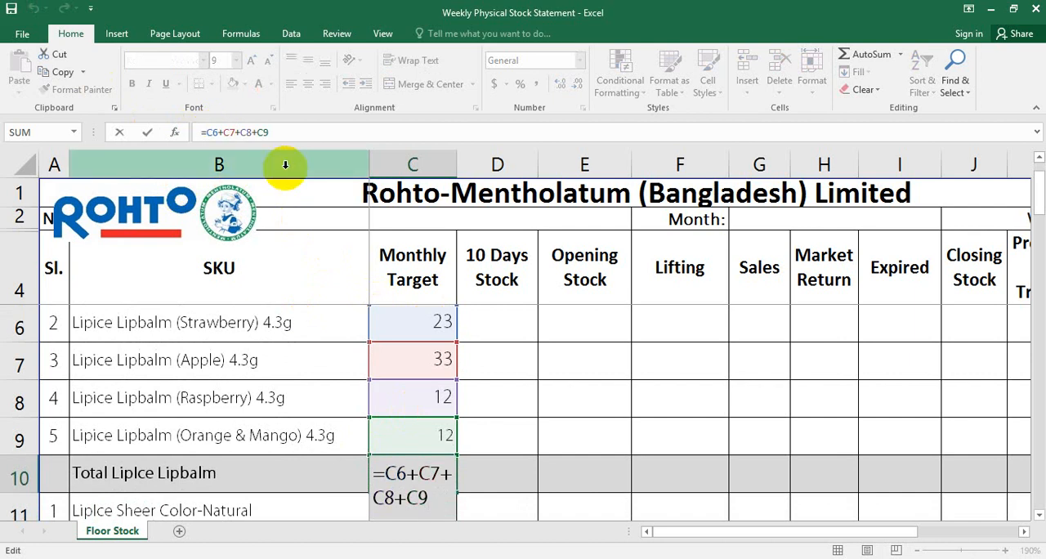
pyautogui.moveTo(1034, 188); pyautogui.dragTo(1037, 148)
pyautogui.click(439, 327)
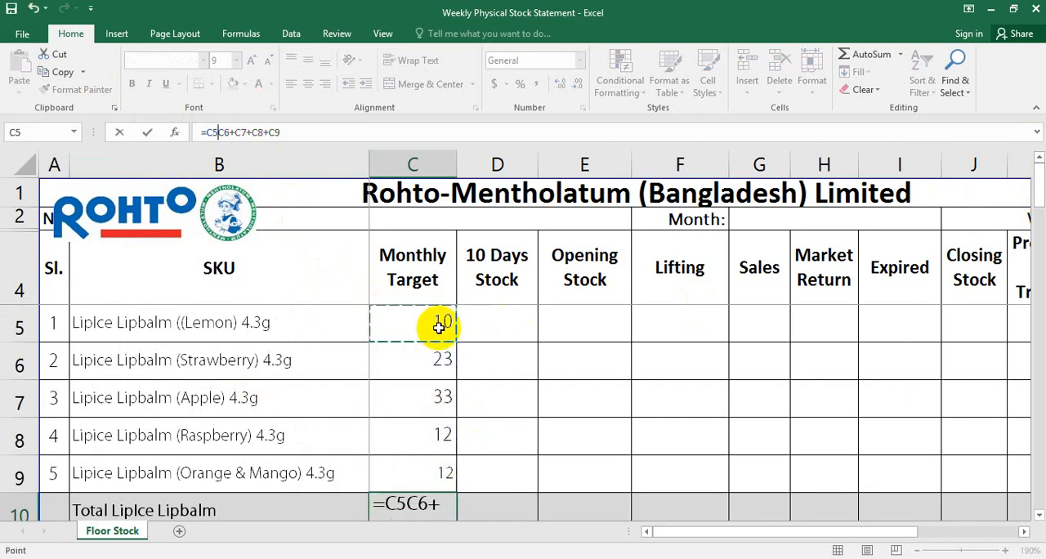
pyautogui.write('+')
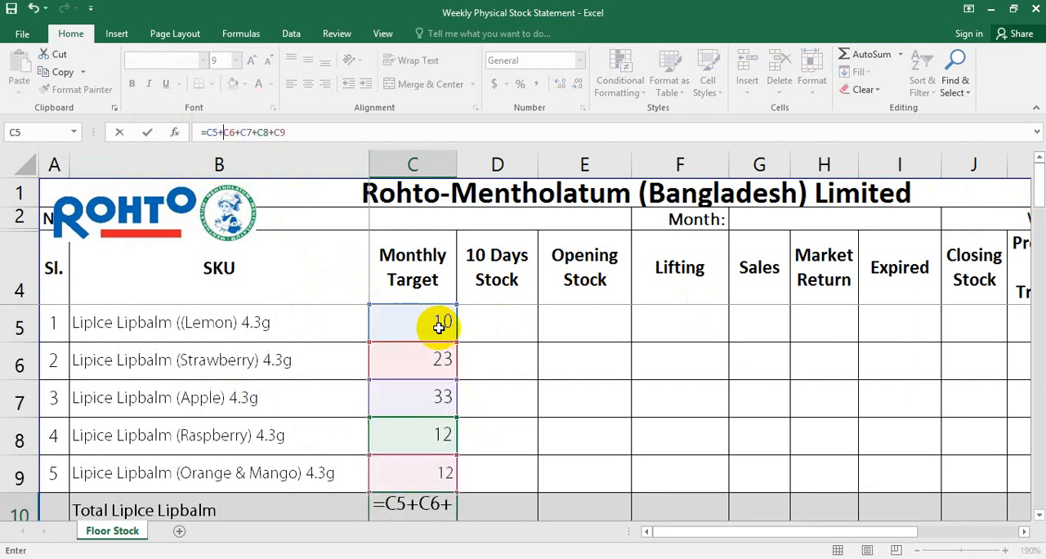
pyautogui.press('Return')
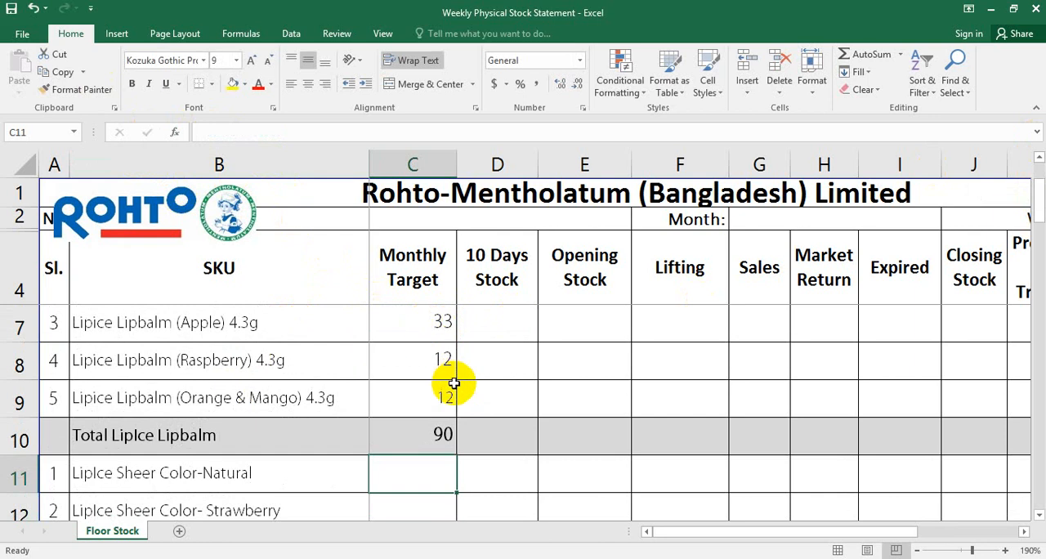
# Replace the cell-by-cell addition in the Total LipIce Lipbalm cell C10 with the SUM function over the monthly targets, =SUM(C5:C9)
pyautogui.scroll(1, 569, 395)
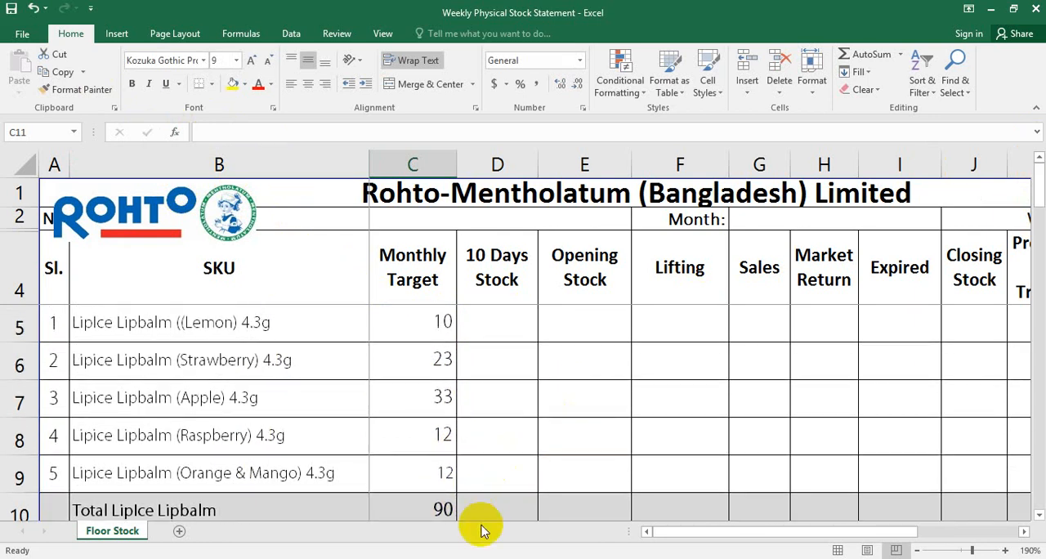
pyautogui.doubleClick(442, 505)
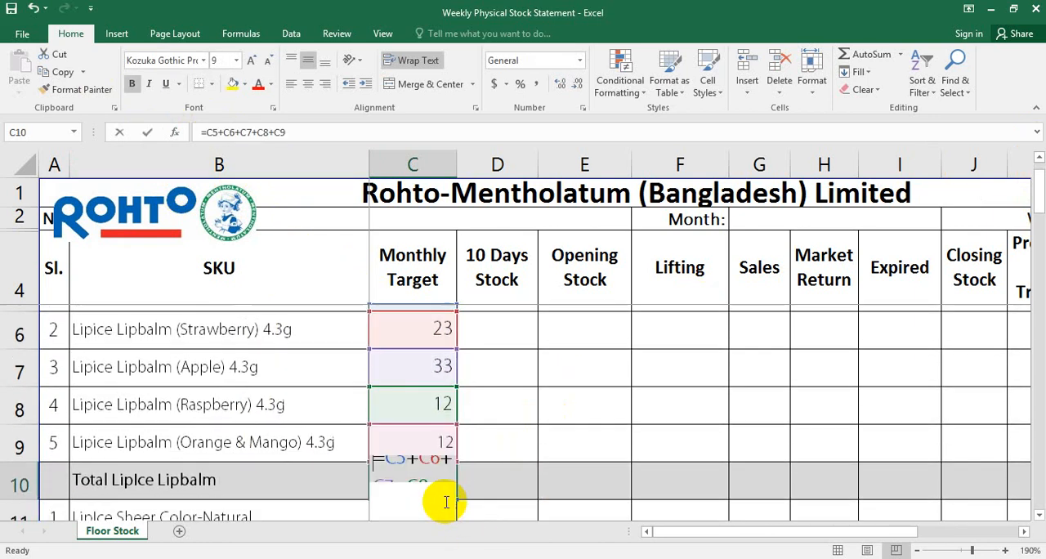
pyautogui.press('BackSpace')
pyautogui.press('BackSpace')
pyautogui.press('BackSpace')
pyautogui.press('BackSpace')
pyautogui.press('BackSpace')
pyautogui.press('BackSpace')
pyautogui.press('BackSpace')
pyautogui.press('BackSpace')
pyautogui.press('BackSpace')
pyautogui.press('BackSpace')
pyautogui.press('BackSpace')
pyautogui.press('BackSpace')
pyautogui.press('BackSpace')
pyautogui.press('BackSpace')
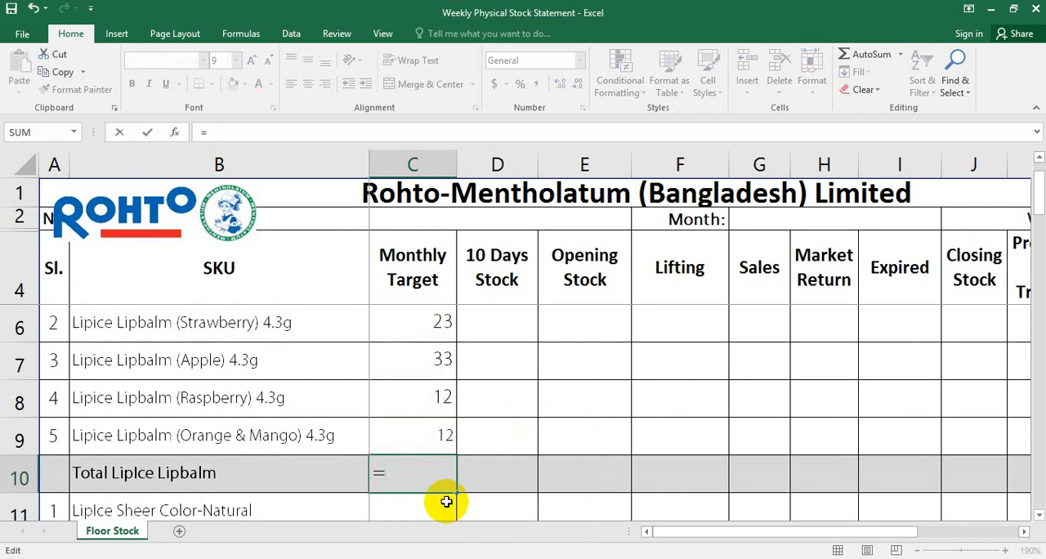
pyautogui.write('s')
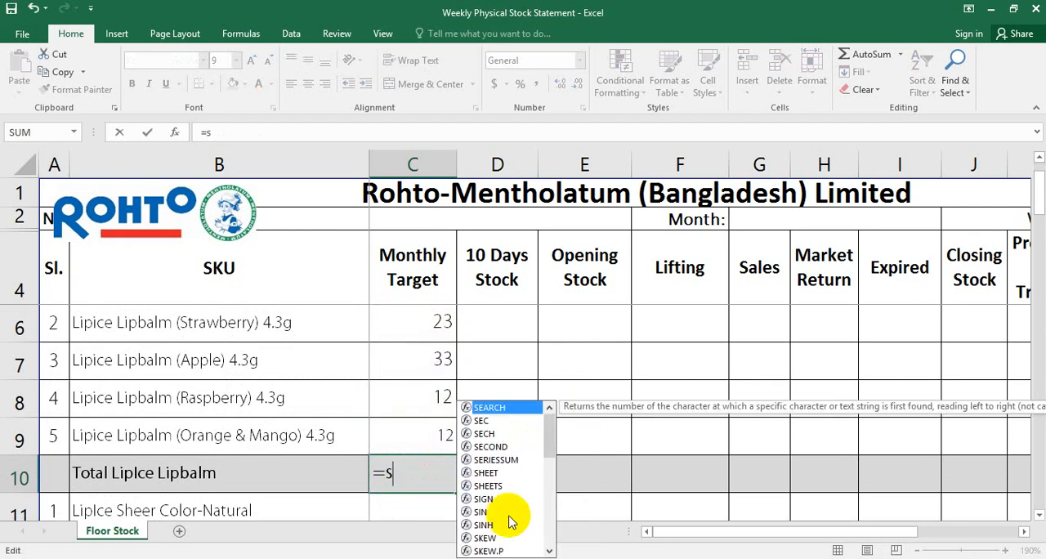
pyautogui.write('um')
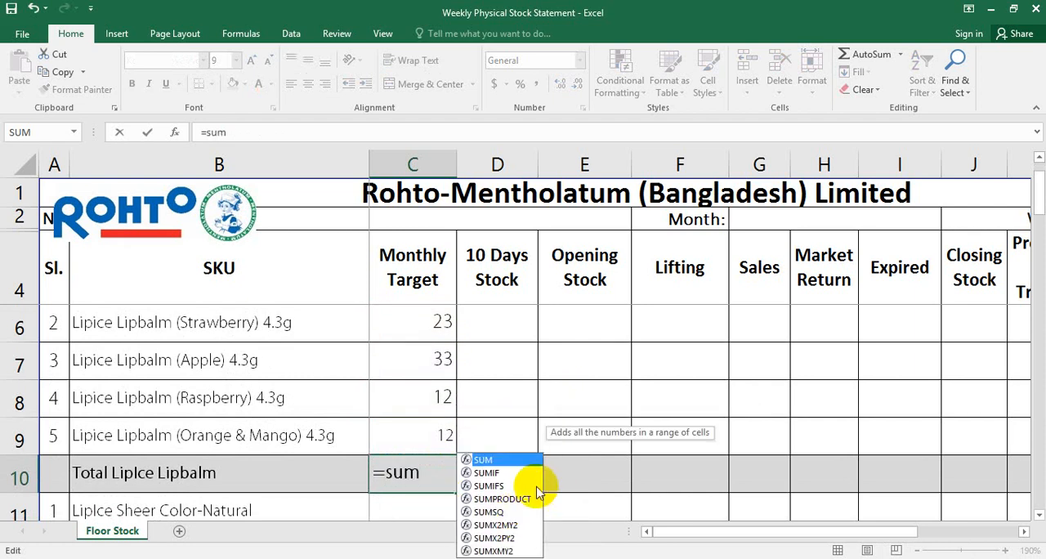
pyautogui.doubleClick(495, 461)
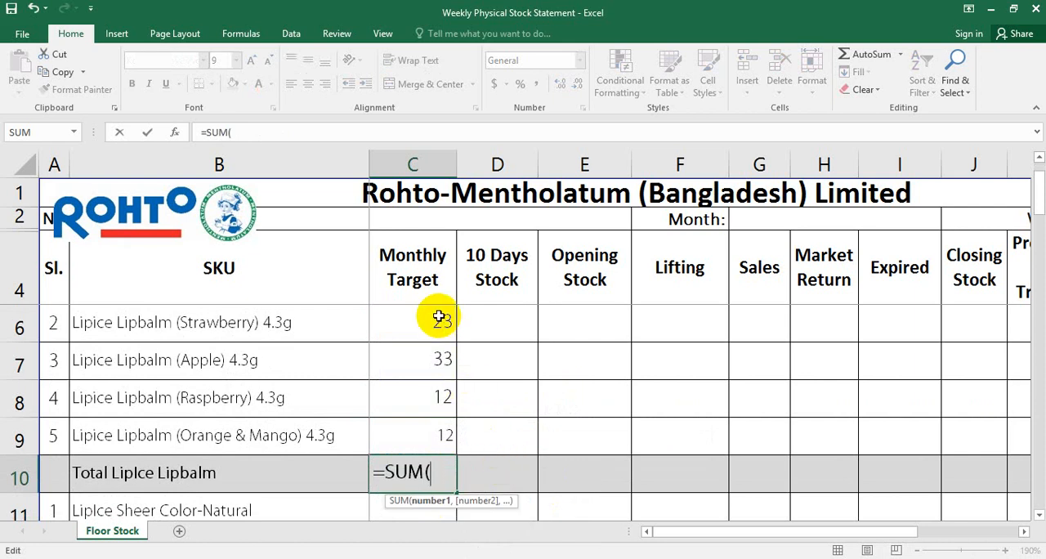
pyautogui.scroll(1, 439, 315)
pyautogui.moveTo(441, 319); pyautogui.dragTo(443, 470)
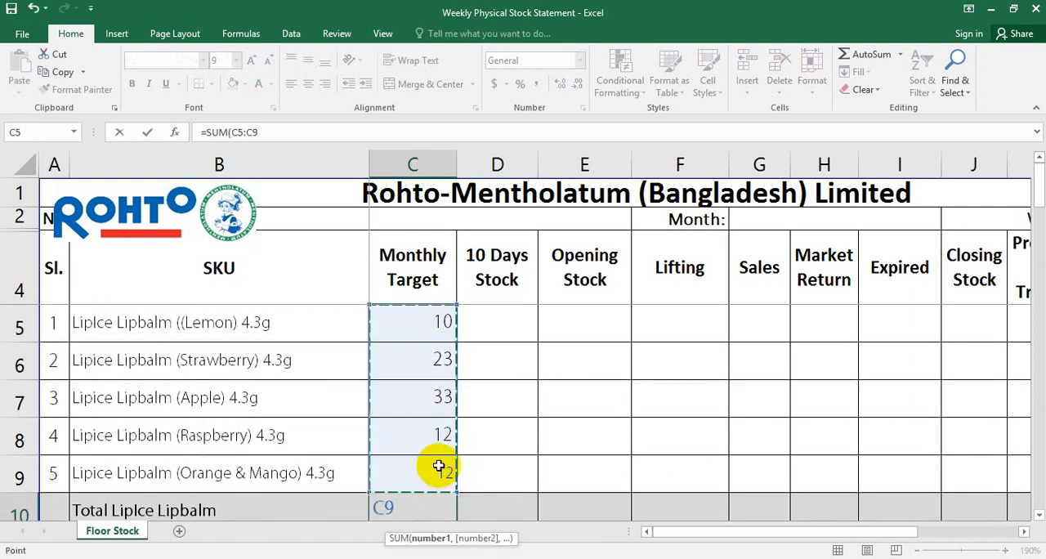
pyautogui.press('Return')
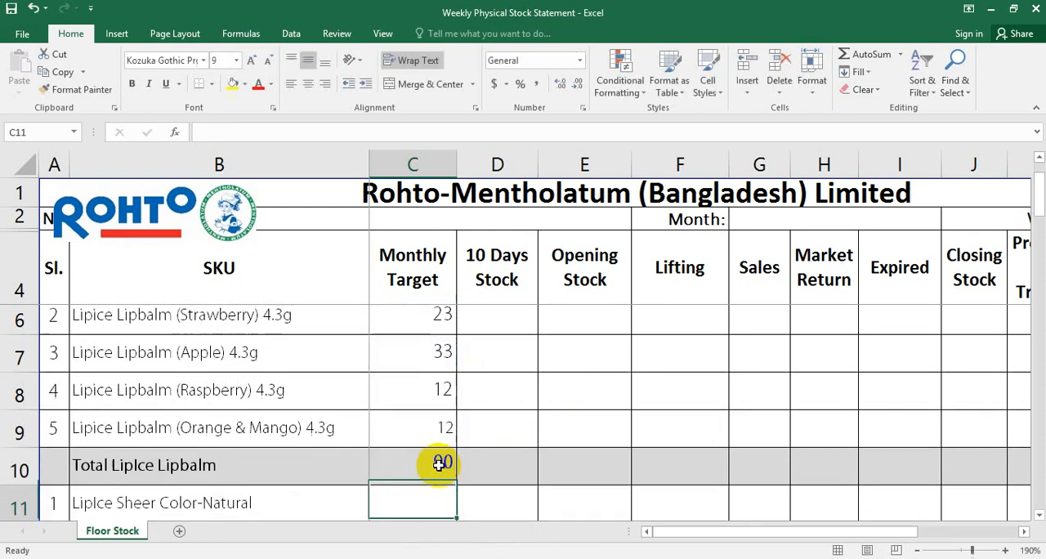
# Clear the whole formula, including the equals sign, from the Total LipIce Lipbalm cell C10
pyautogui.scroll(1, 439, 465)
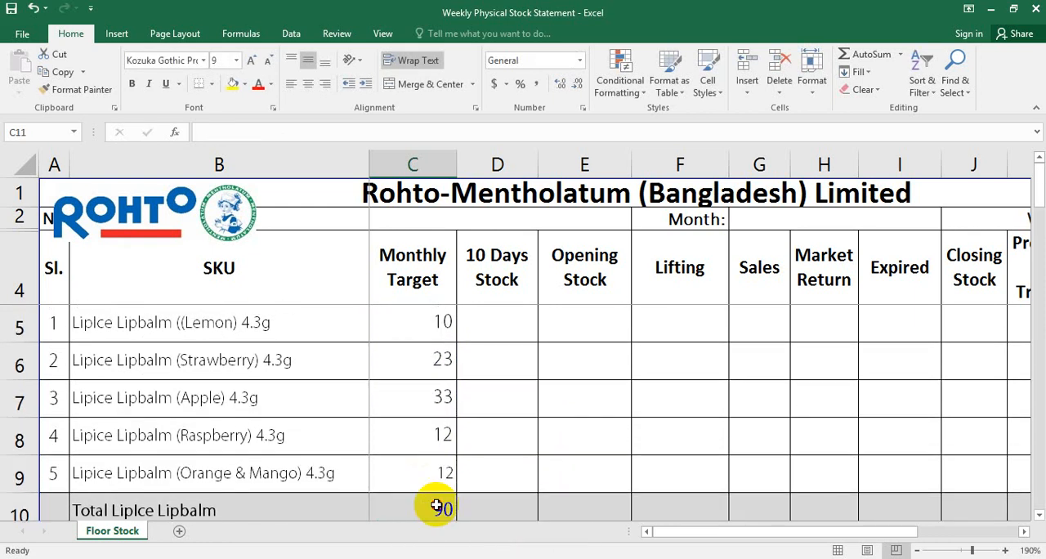
pyautogui.doubleClick(434, 501)
pyautogui.press('BackSpace')
pyautogui.press('BackSpace')
pyautogui.press('BackSpace')
pyautogui.press('BackSpace')
pyautogui.press('BackSpace')
pyautogui.press('BackSpace')
pyautogui.press('BackSpace')
pyautogui.press('BackSpace')
pyautogui.press('BackSpace')
pyautogui.press('BackSpace')
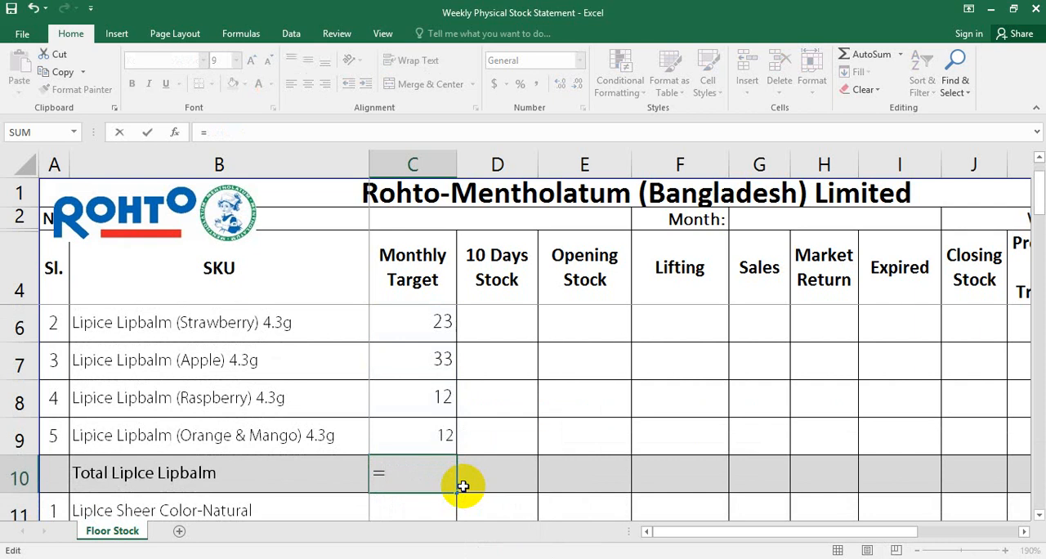
pyautogui.press('BackSpace')
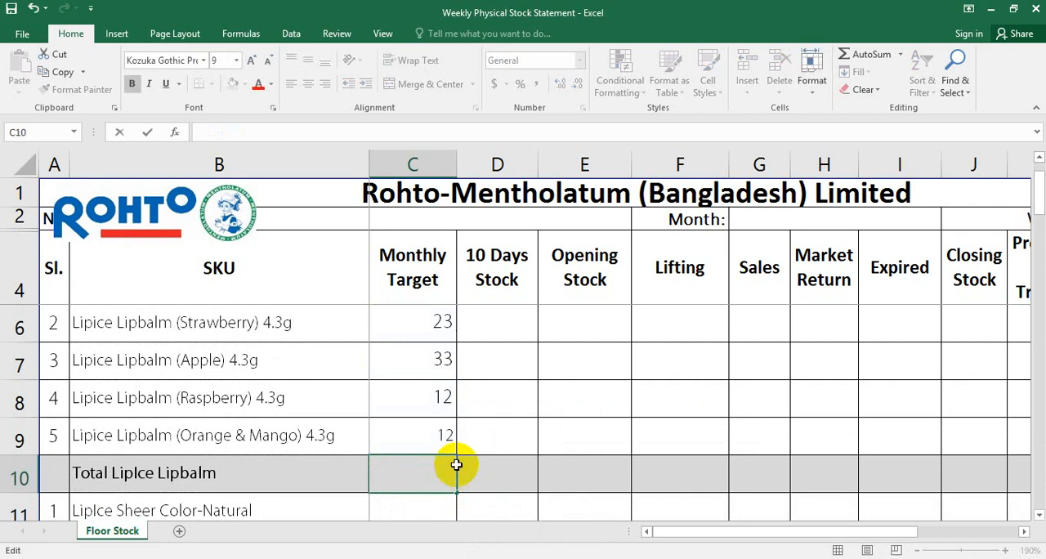
# Total the Lipbalm monthly targets in C10 by applying AutoSum to the range C5:C10
pyautogui.scroll(1, 456, 466)
pyautogui.moveTo(427, 323); pyautogui.dragTo(440, 502)
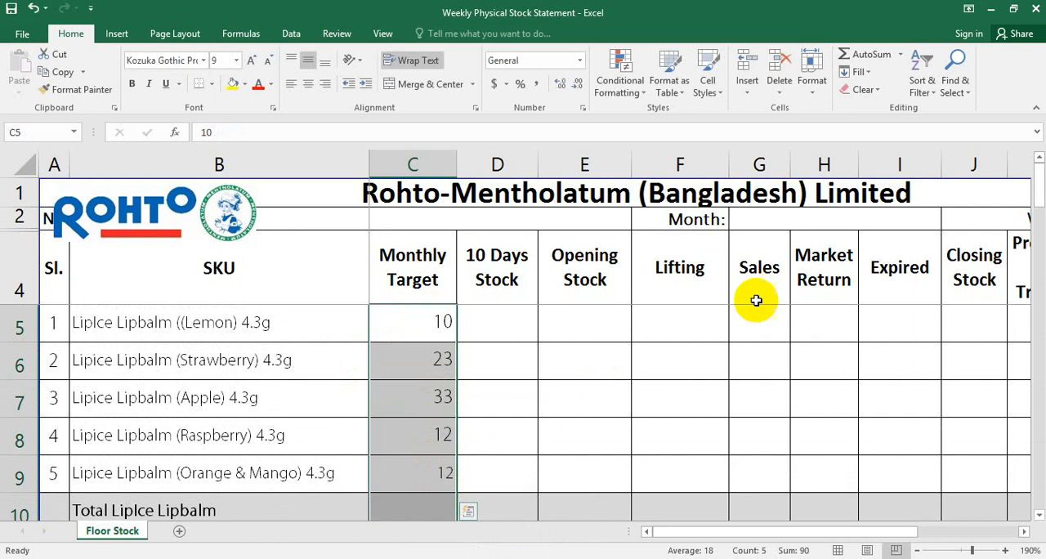
pyautogui.click(868, 53)
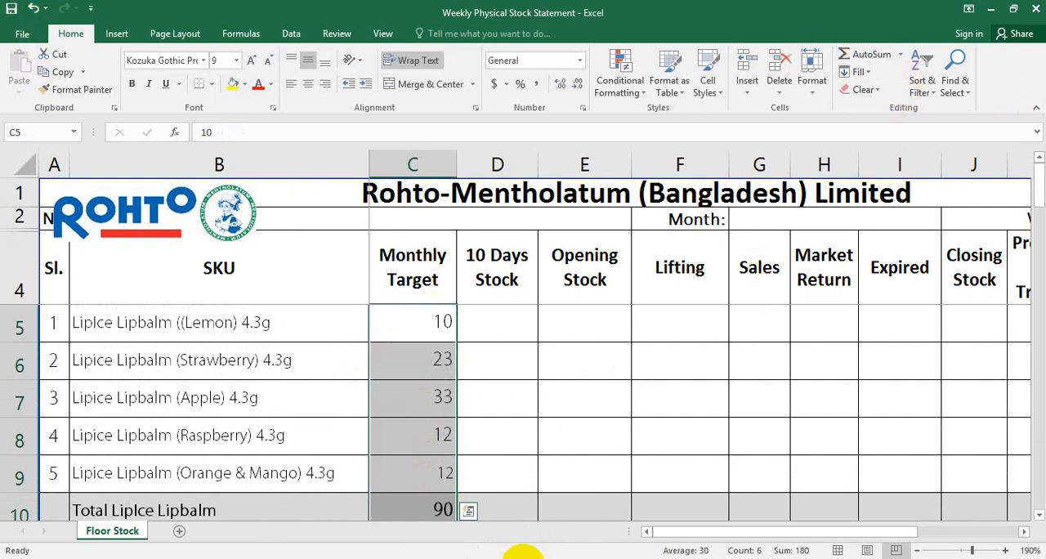
pyautogui.scroll(-2, 446, 320)
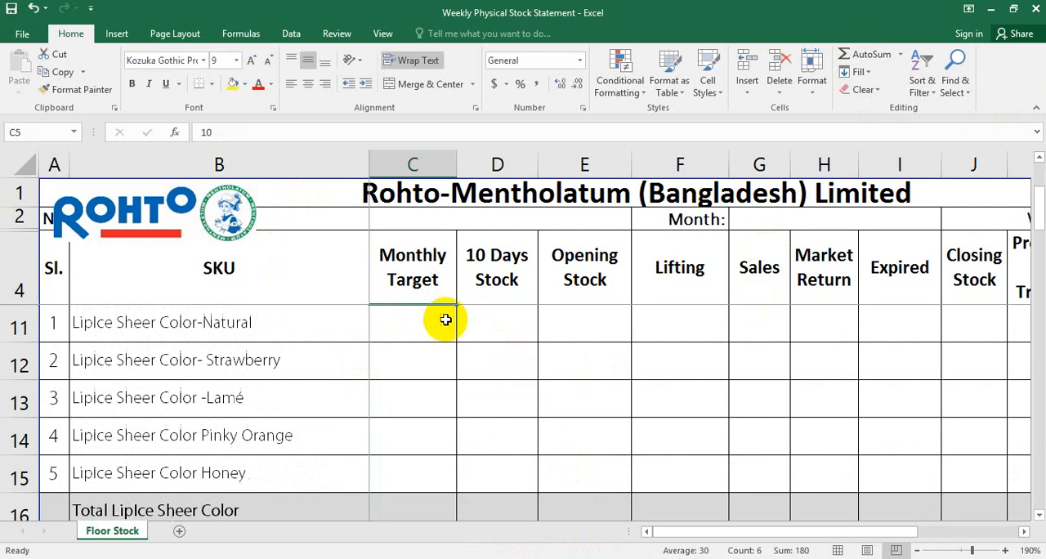
pyautogui.scroll(2, 444, 344)
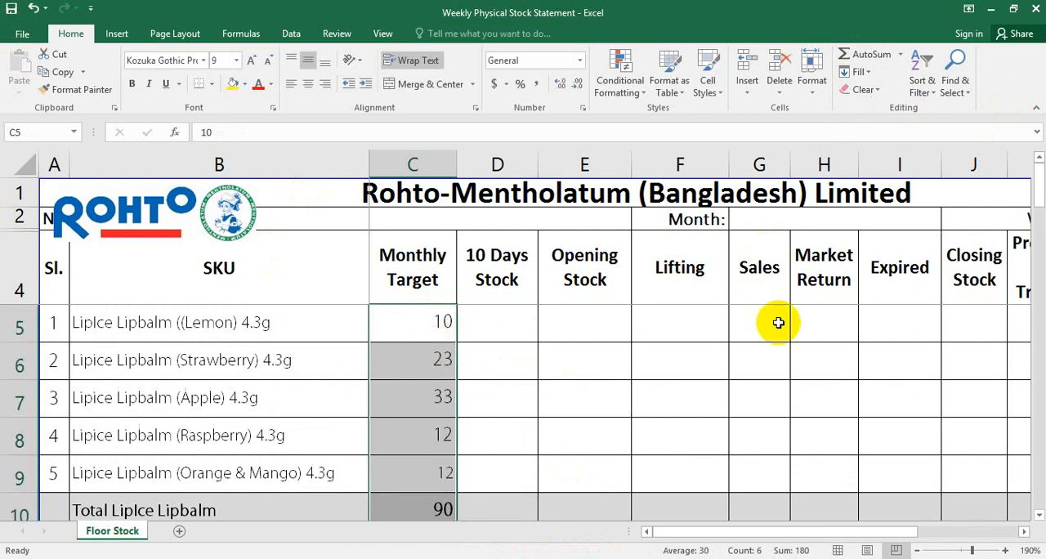